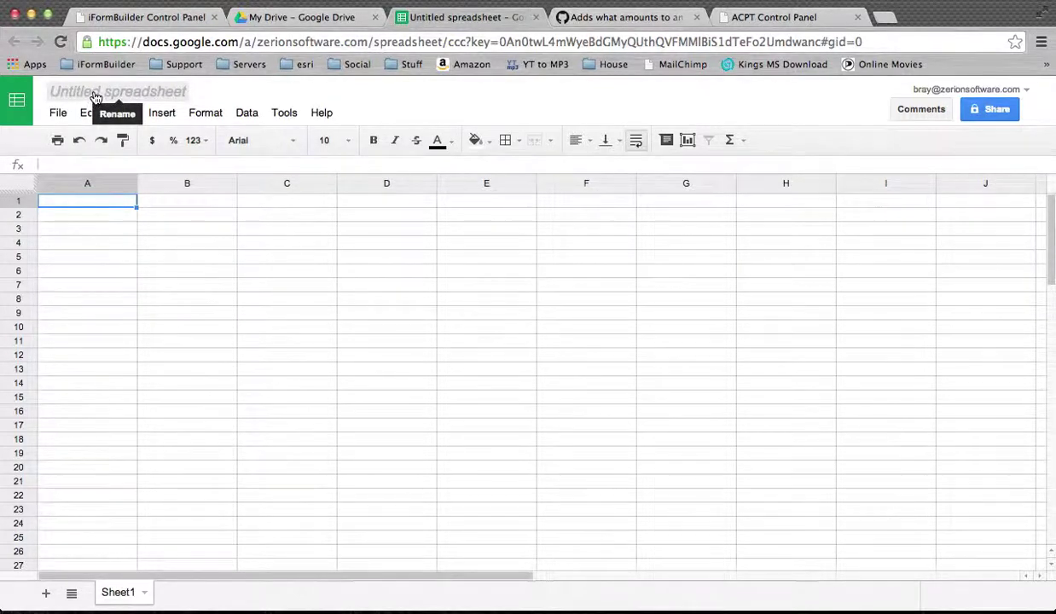
Rename the untitled spreadsheet to 'IMport Json Video'.
{"action": "left_click", "coordinate": [92, 96]}
{"action": "type", "text": "I"}
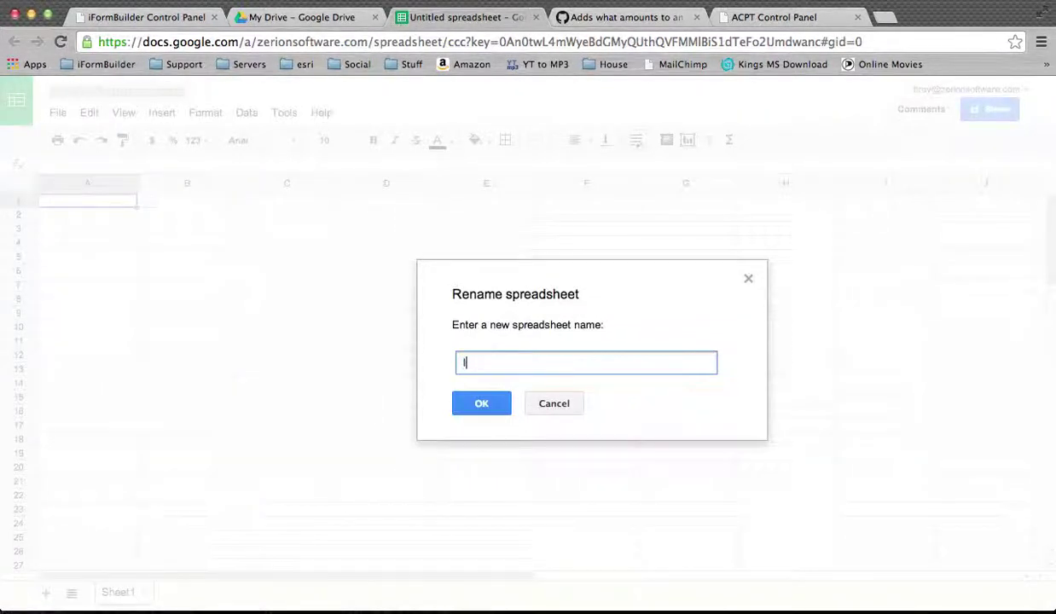
{"action": "type", "text": "Mport Json Video"}
{"action": "key", "text": "Return"}
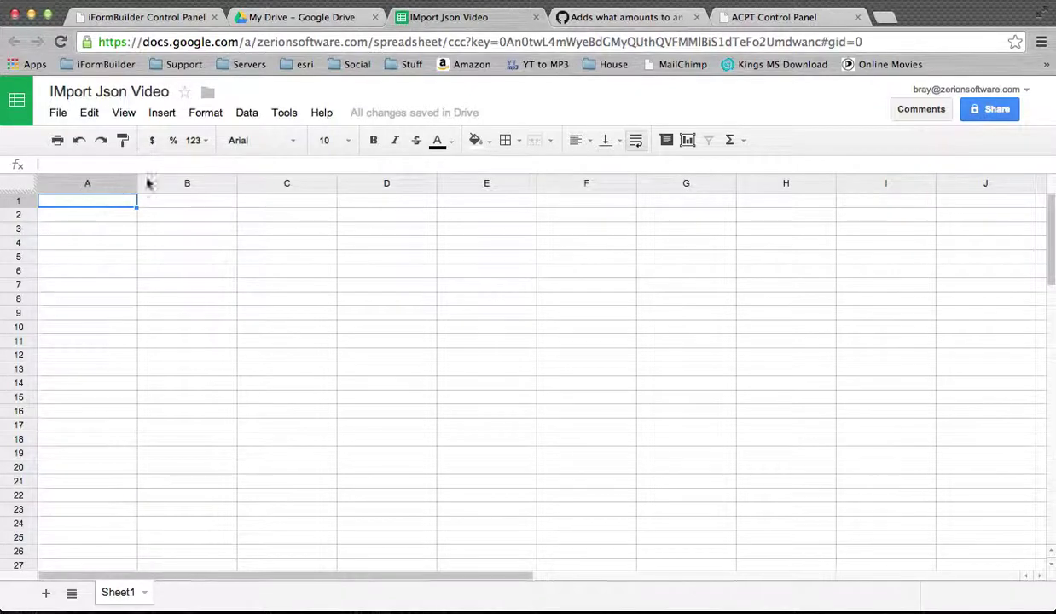
Create a new Blank Project in Apps Script through Tools > Script editor.
{"action": "left_click", "coordinate": [251, 121]}
{"action": "mouse_move", "coordinate": [287, 106]}
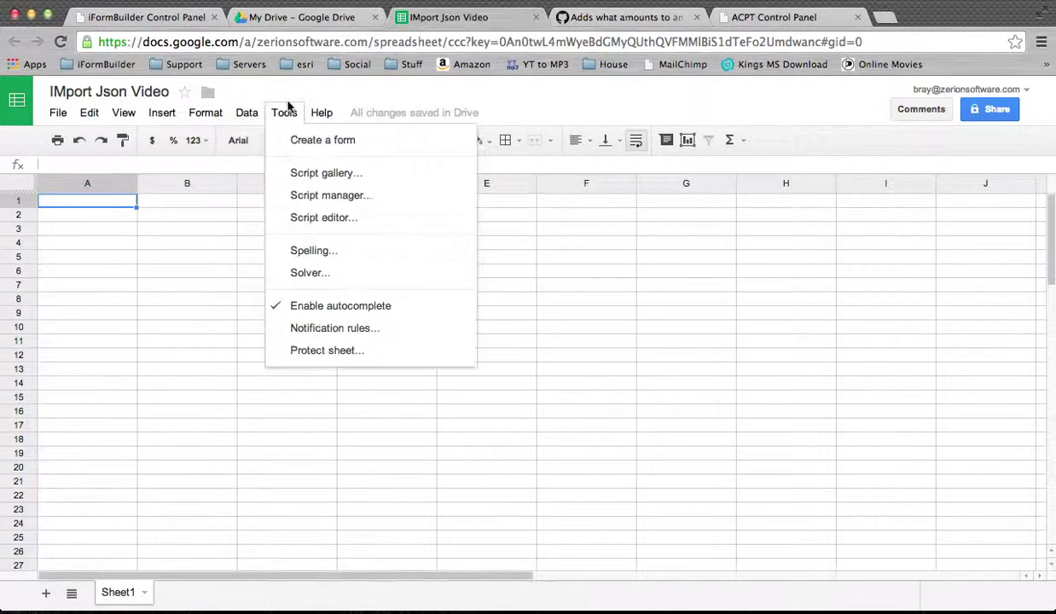
{"action": "left_click", "coordinate": [332, 198]}
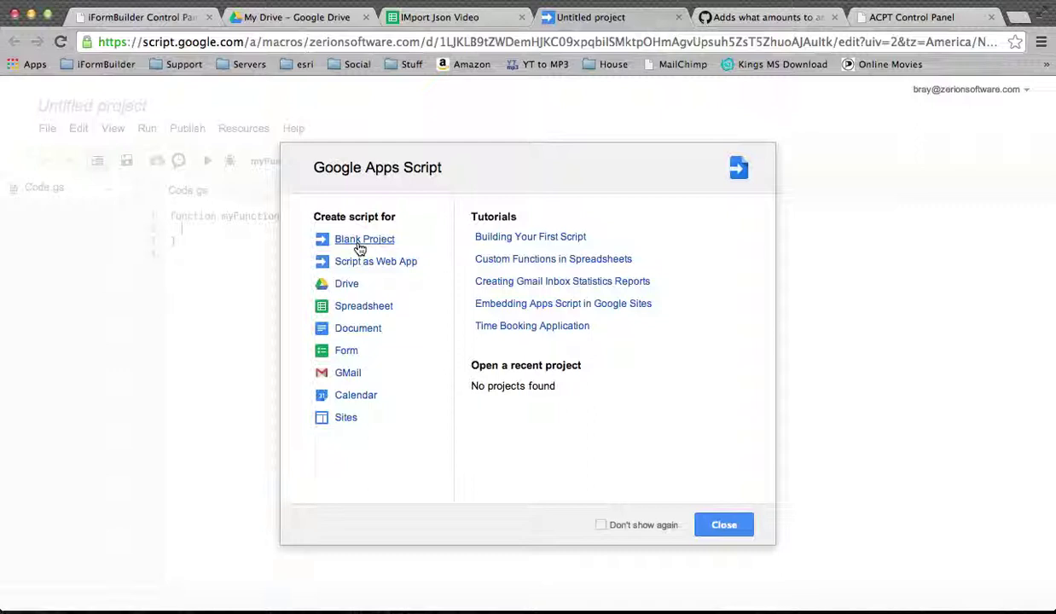
{"action": "left_click", "coordinate": [360, 244]}
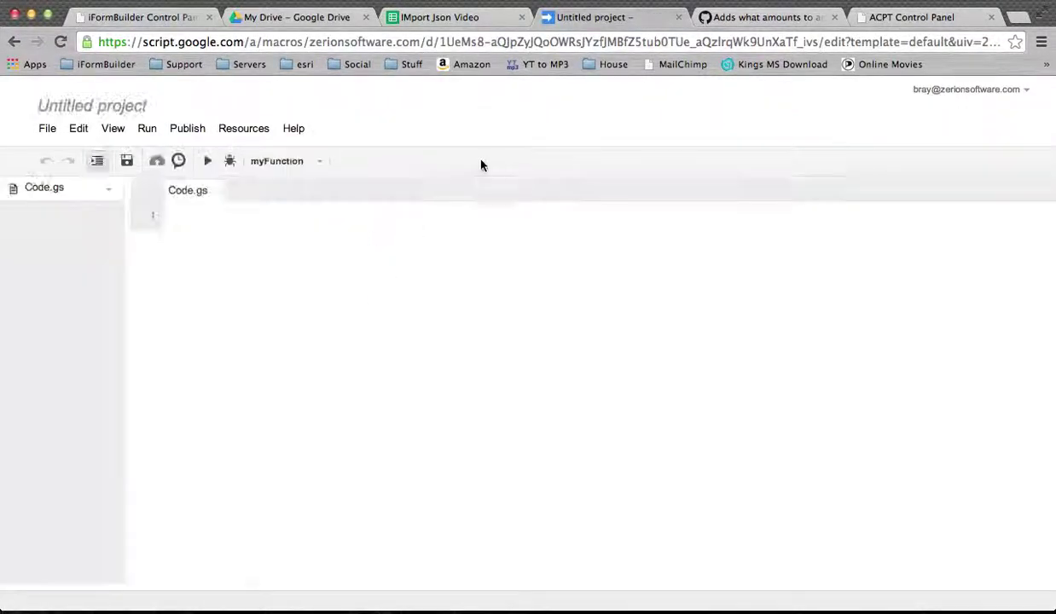
Copy all the import_json_appsscript.js code from the gist and select the default myFunction code.
{"action": "left_click", "coordinate": [734, 24]}
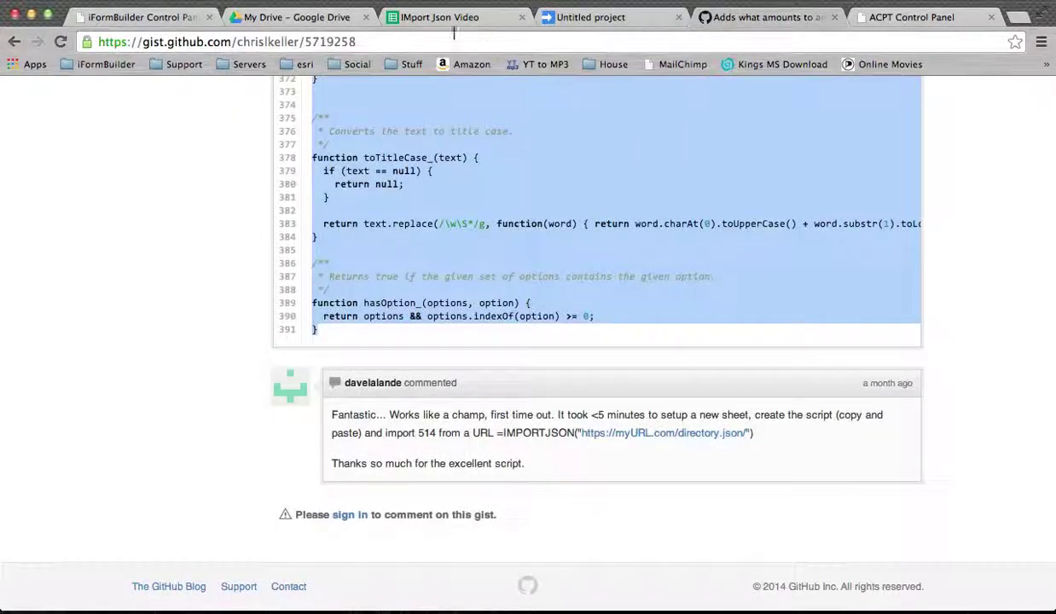
{"action": "left_click_drag", "start_coordinate": [334, 332], "coordinate": [311, 279]}
{"action": "key", "text": "ctrl+c"}
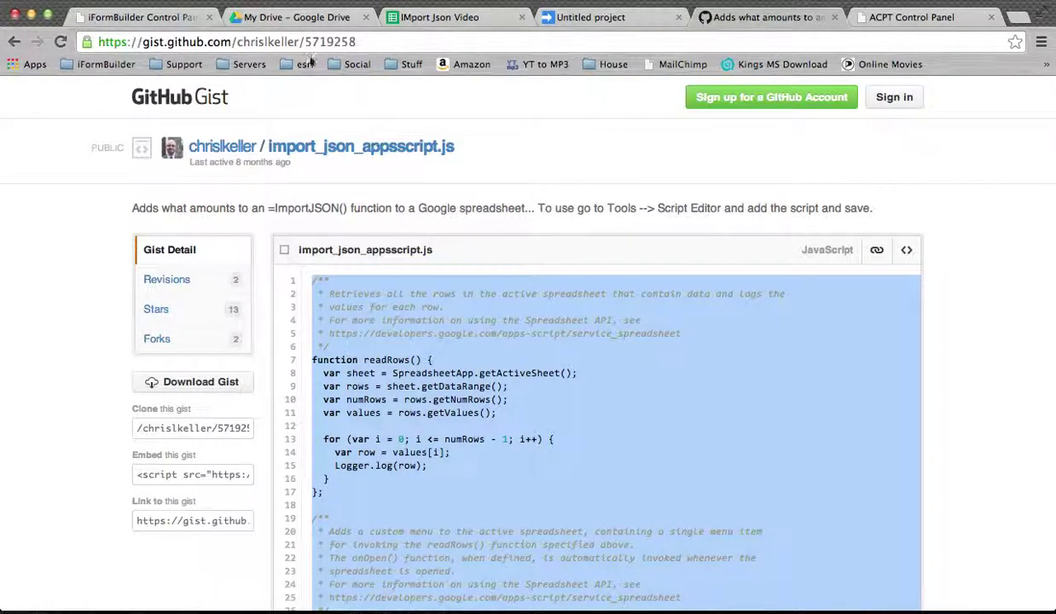
{"action": "left_click", "coordinate": [541, 18]}
{"action": "left_click_drag", "start_coordinate": [250, 275], "coordinate": [141, 217]}
Paste the importJSON script over the template and name the project 'google docs json video'.
{"action": "key", "text": "ctrl+v"}
{"action": "scroll", "coordinate": [235, 287], "scroll_direction": "up", "scroll_amount": 20}
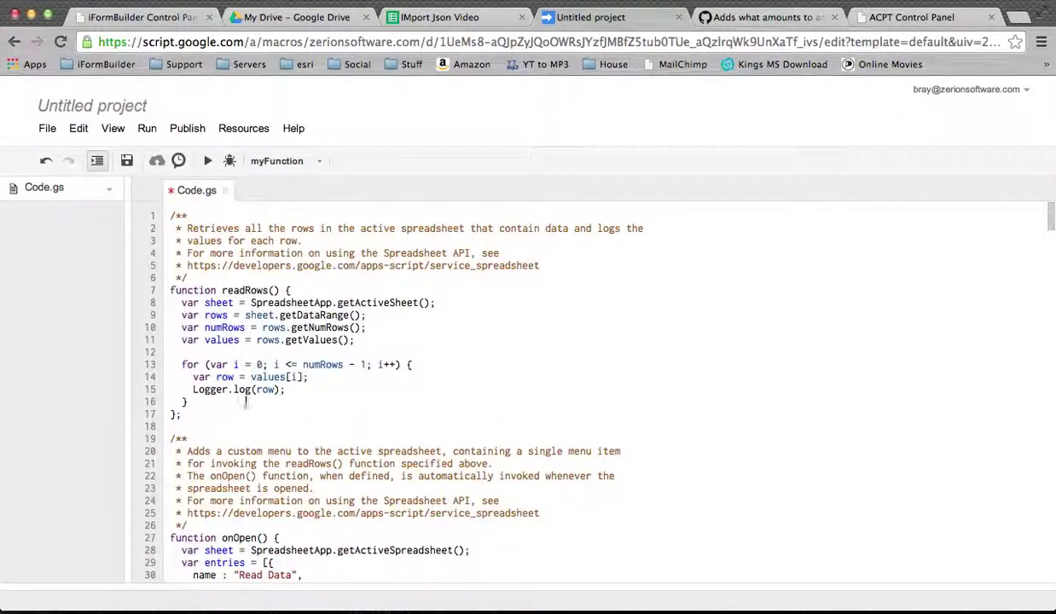
{"action": "left_click", "coordinate": [44, 128]}
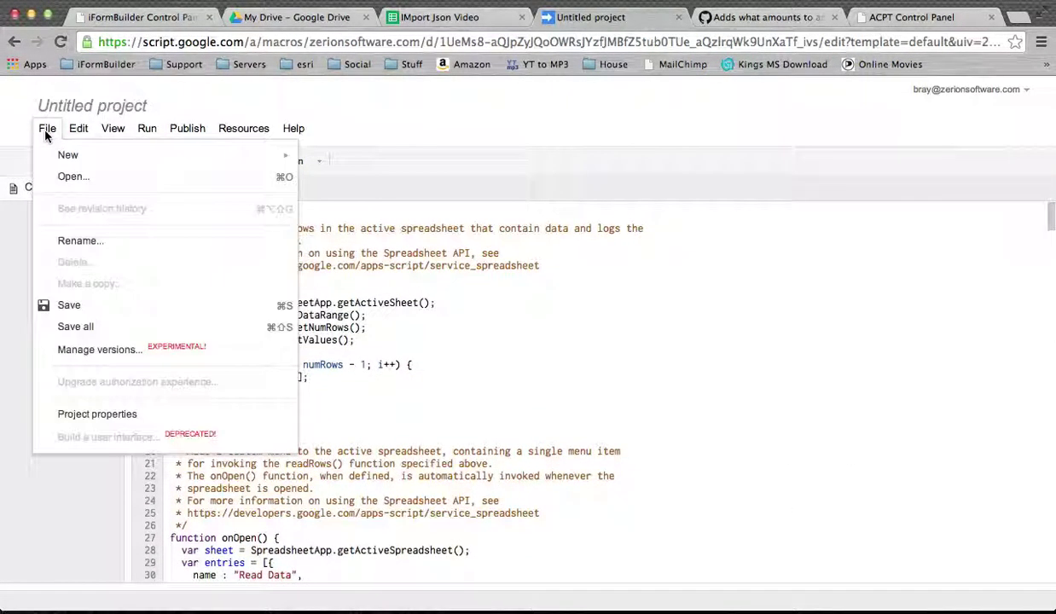
{"action": "left_click", "coordinate": [67, 110]}
{"action": "type", "text": "google docs"}
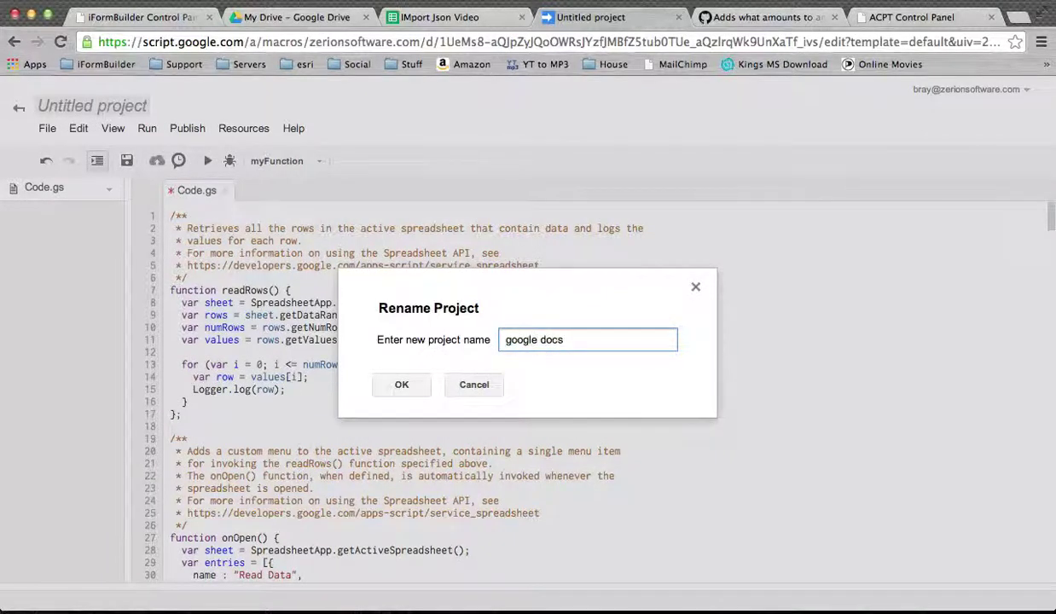
{"action": "type", "text": " json video"}
{"action": "left_click", "coordinate": [403, 386]}
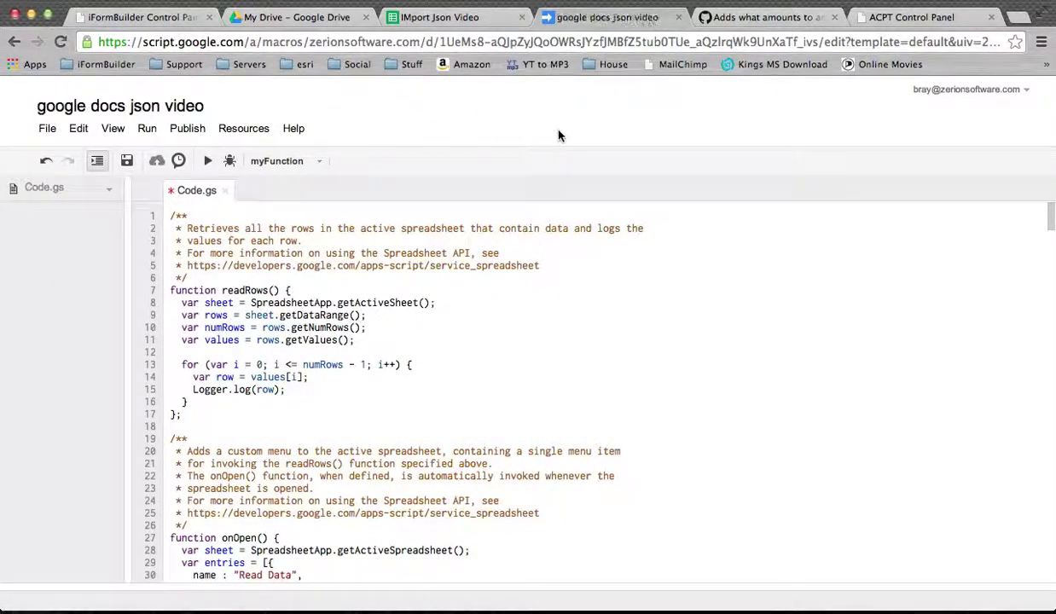
Close the script tab without saving, then close the spreadsheet's empty Script manager.
{"action": "left_click", "coordinate": [678, 17]}
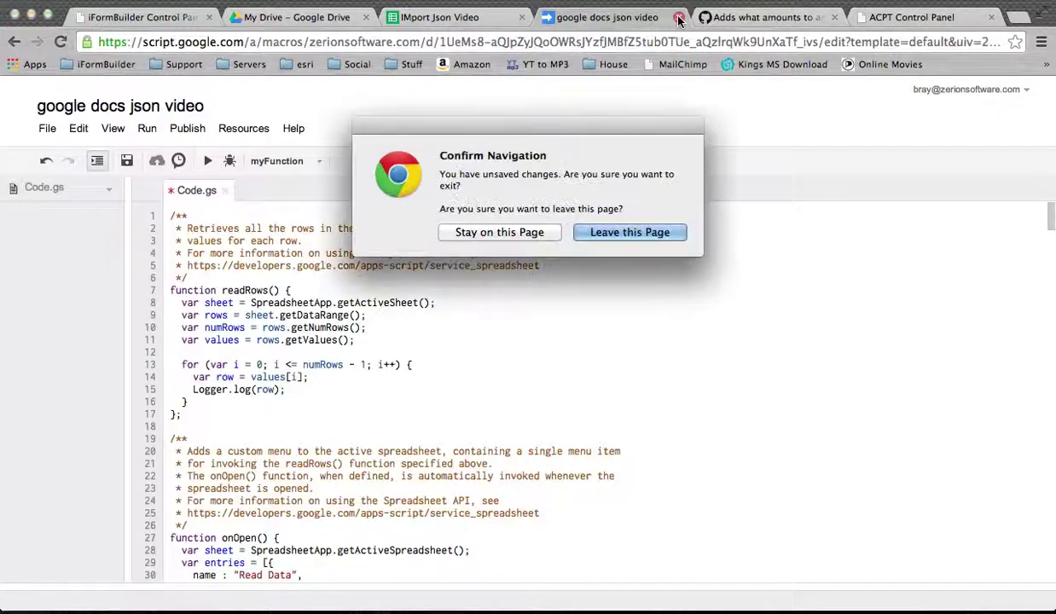
{"action": "left_click", "coordinate": [587, 232]}
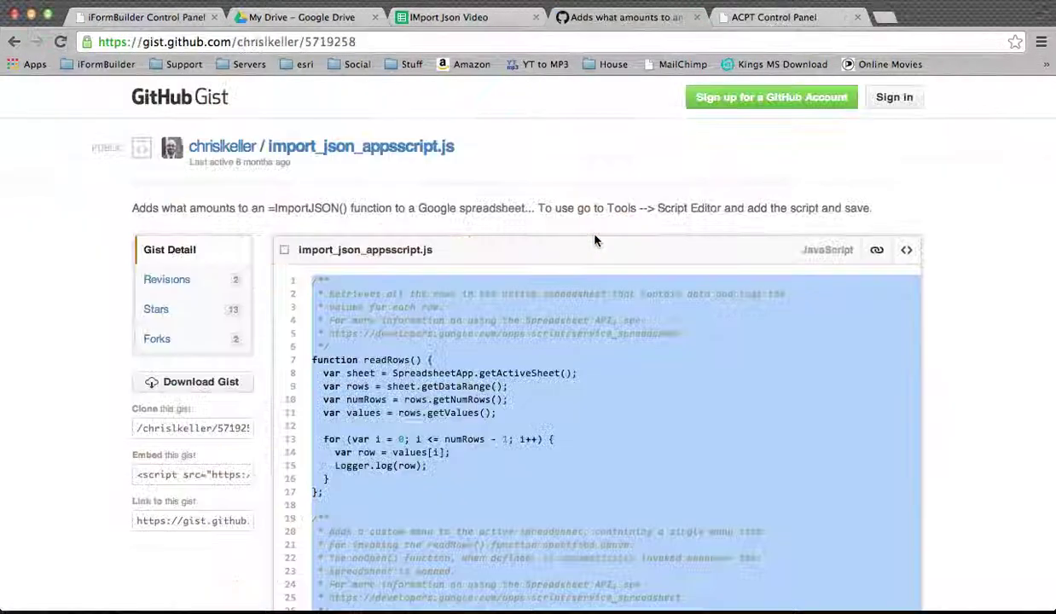
{"action": "left_click", "coordinate": [475, 18]}
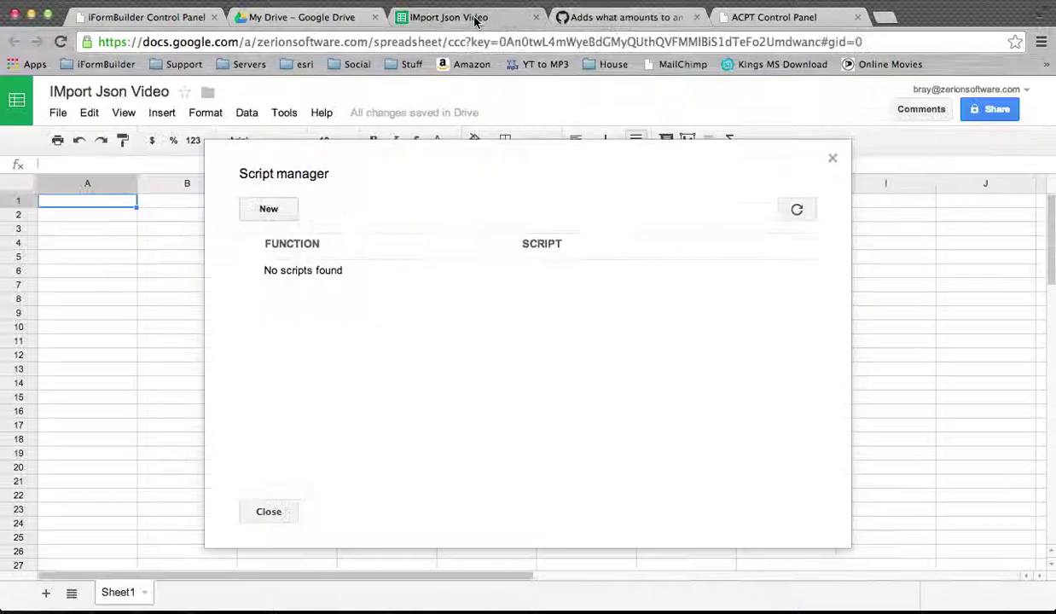
{"action": "left_click", "coordinate": [834, 162]}
{"action": "left_click", "coordinate": [287, 112]}
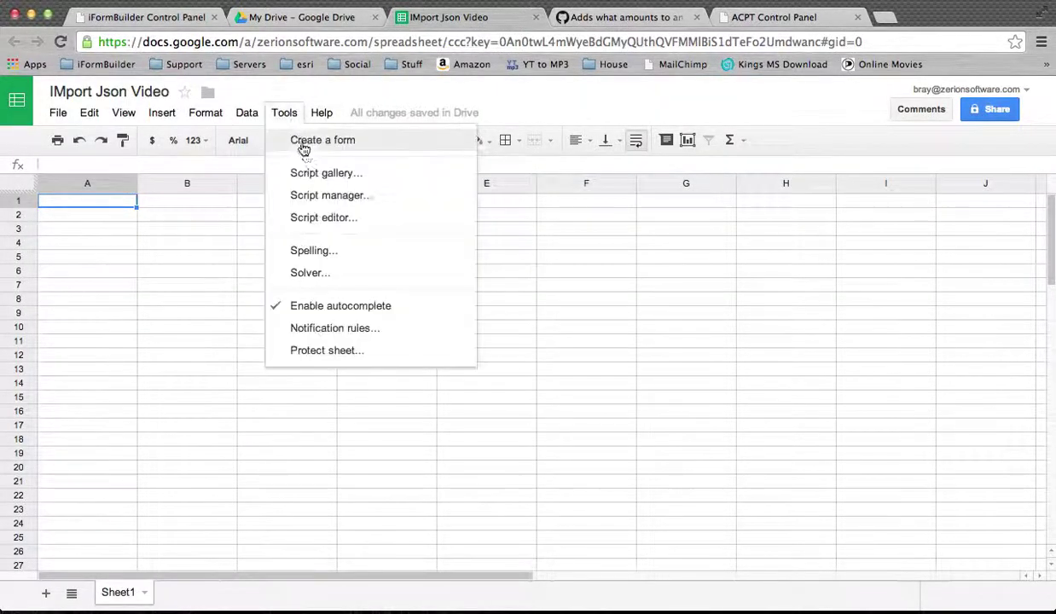
Open the project from Script manager, paste the importJSON script into Code.gs and save it.
{"action": "left_click", "coordinate": [341, 196]}
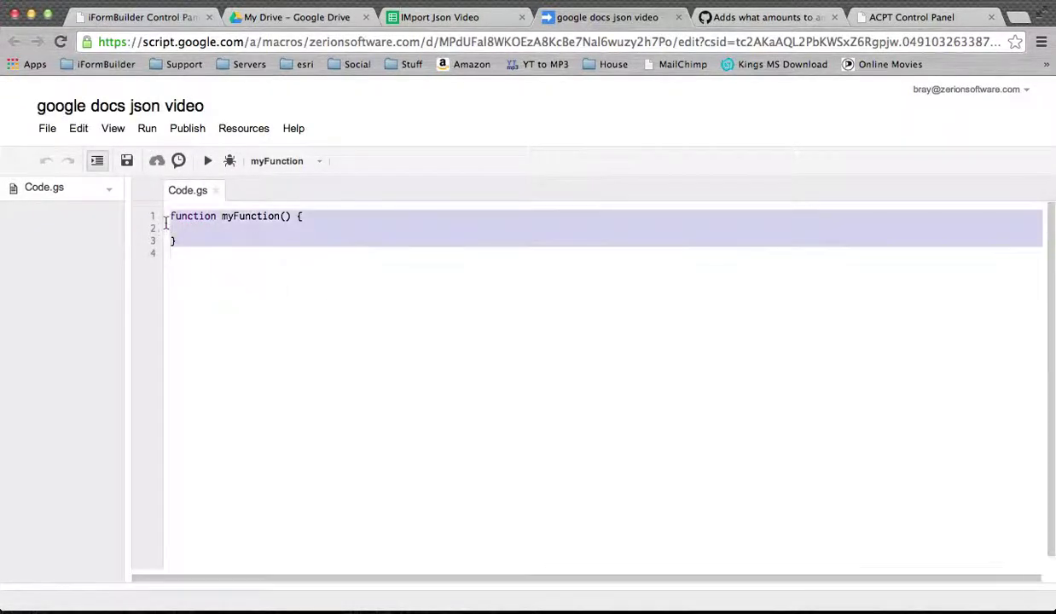
{"action": "key", "text": "super+v"}
{"action": "scroll", "coordinate": [145, 198], "scroll_direction": "up", "scroll_amount": 10}
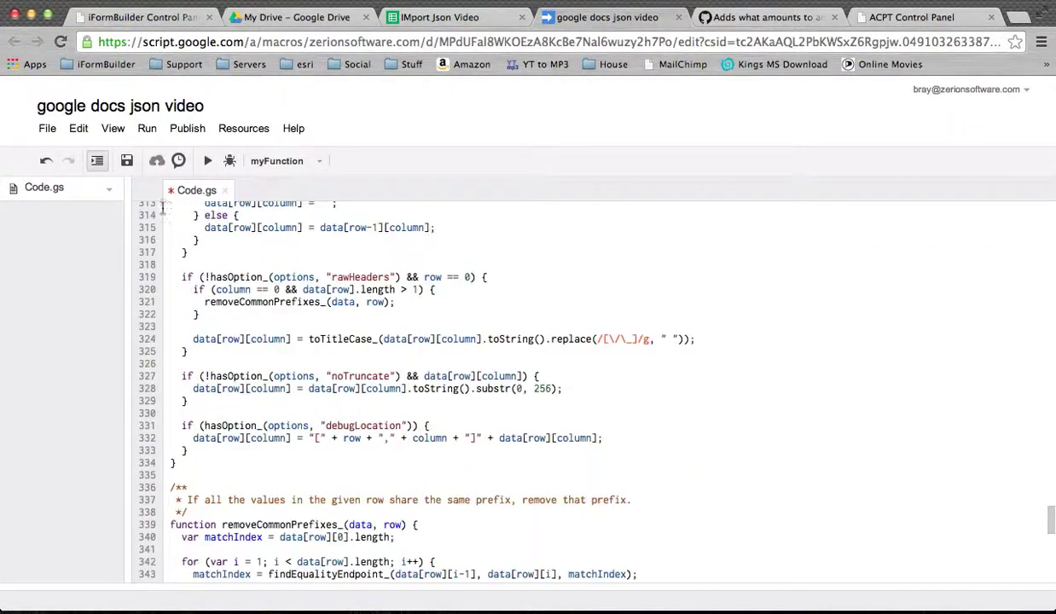
{"action": "left_click", "coordinate": [50, 130]}
{"action": "left_click", "coordinate": [84, 304]}
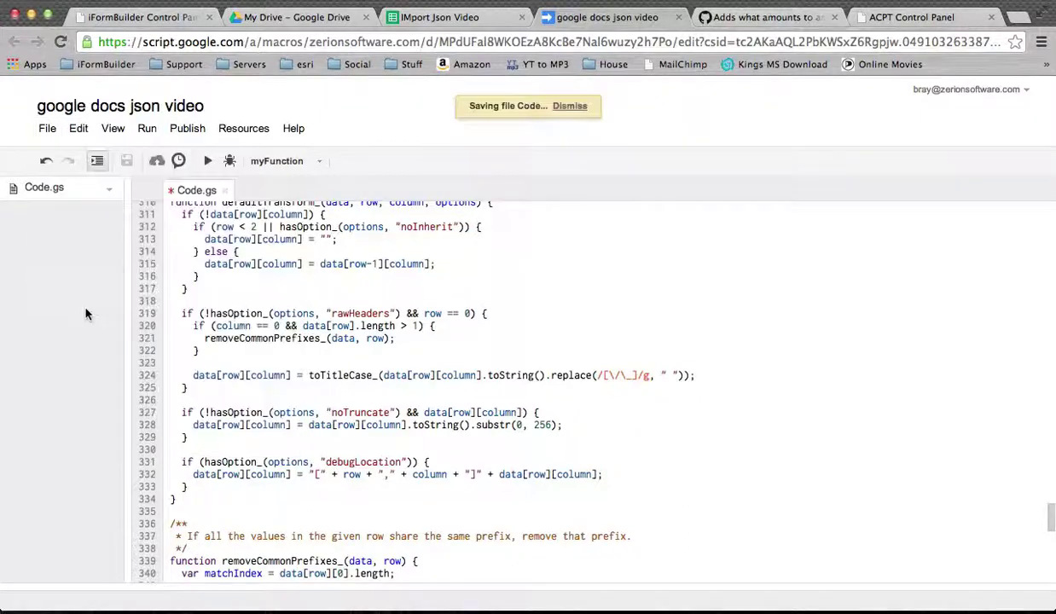
{"action": "left_click", "coordinate": [488, 19]}
Close the script tab, then reopen and close Script manager to confirm the script is attached.
{"action": "left_click", "coordinate": [672, 17]}
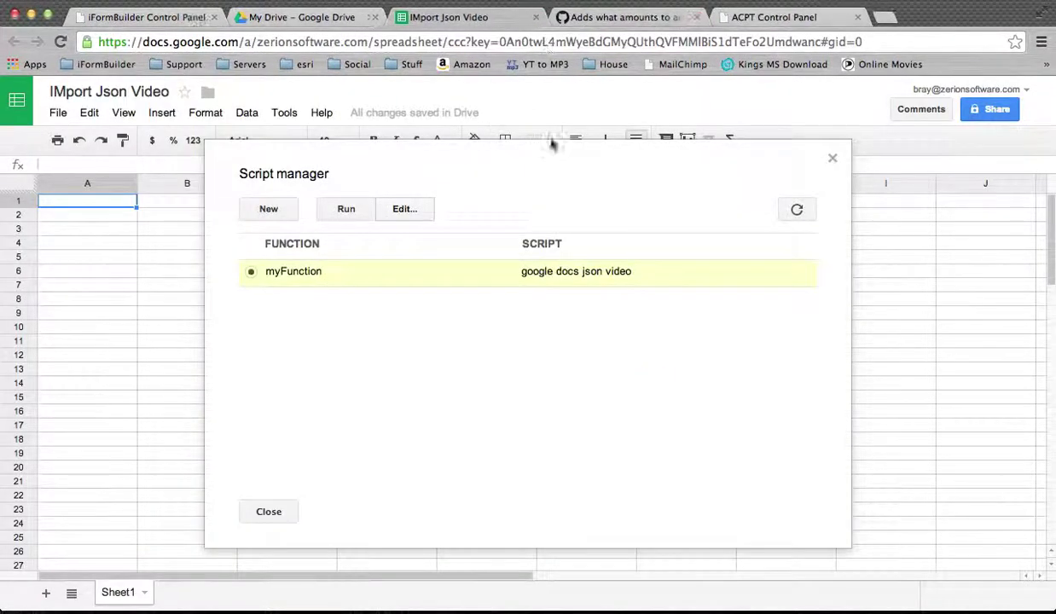
{"action": "left_click", "coordinate": [833, 157]}
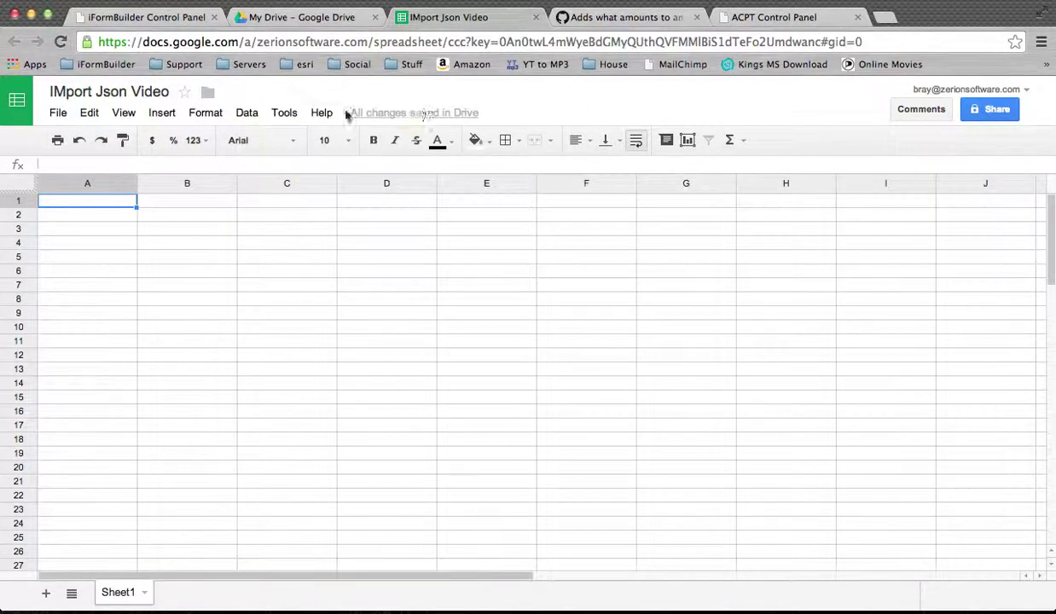
{"action": "left_click", "coordinate": [290, 114]}
{"action": "left_click", "coordinate": [334, 208]}
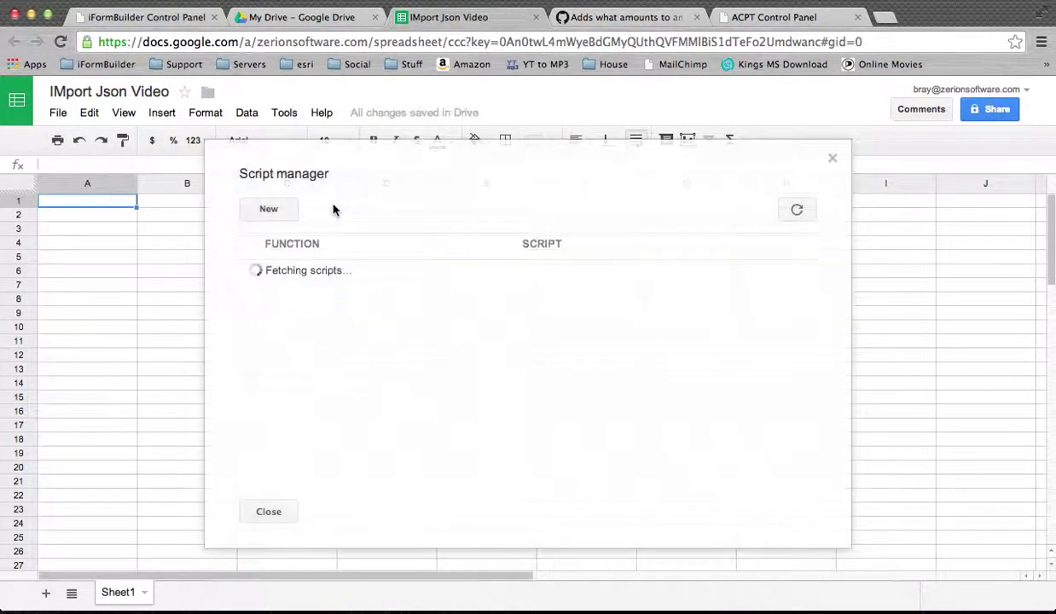
{"action": "left_click", "coordinate": [829, 159]}
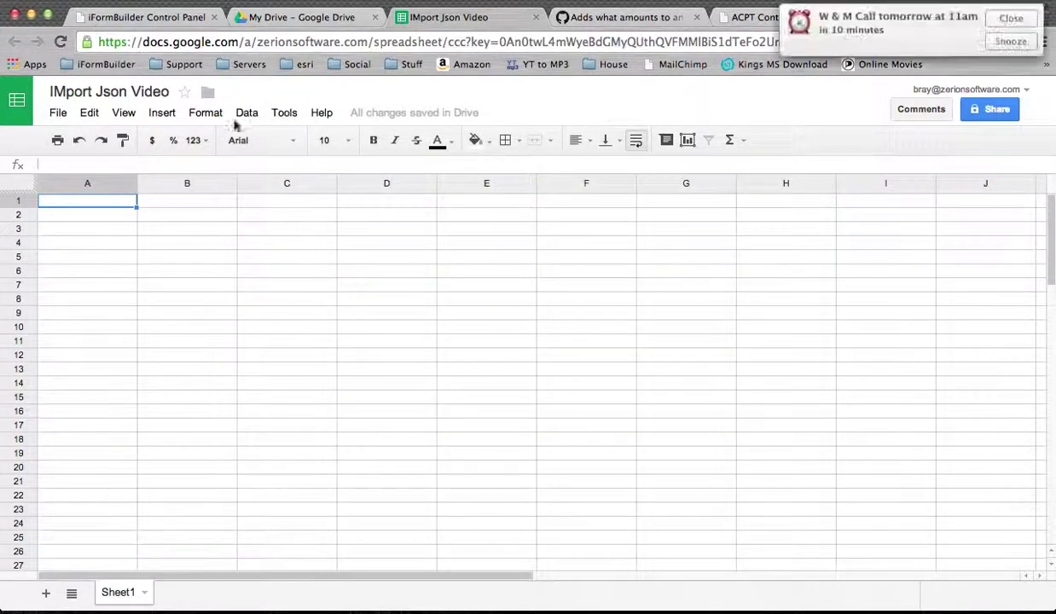
Dismiss the calendar reminder and start typing =importJSO in cell A1.
{"action": "left_click", "coordinate": [1009, 21]}
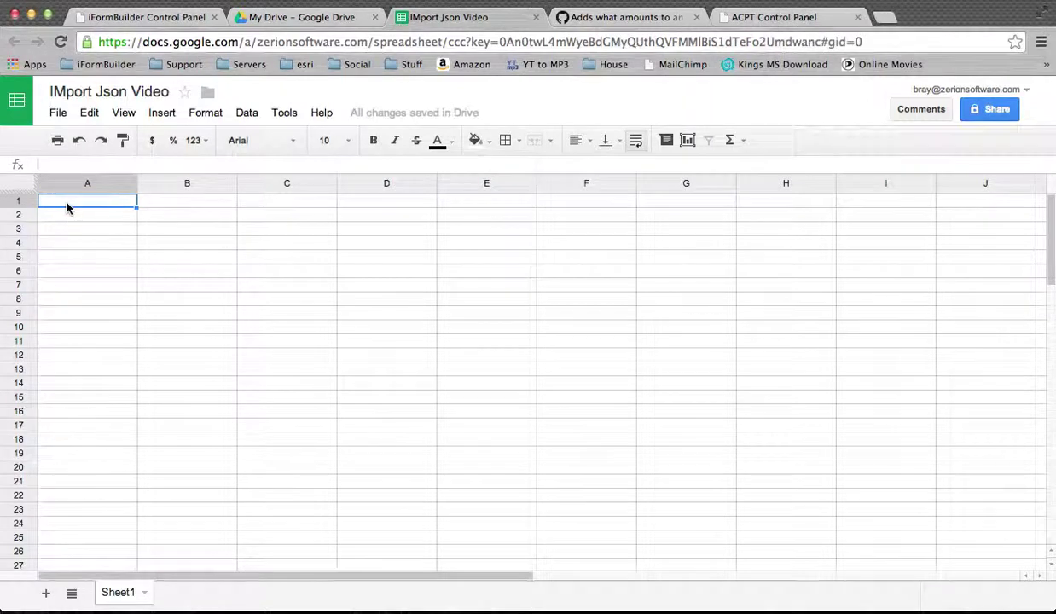
{"action": "type", "text": "=impo"}
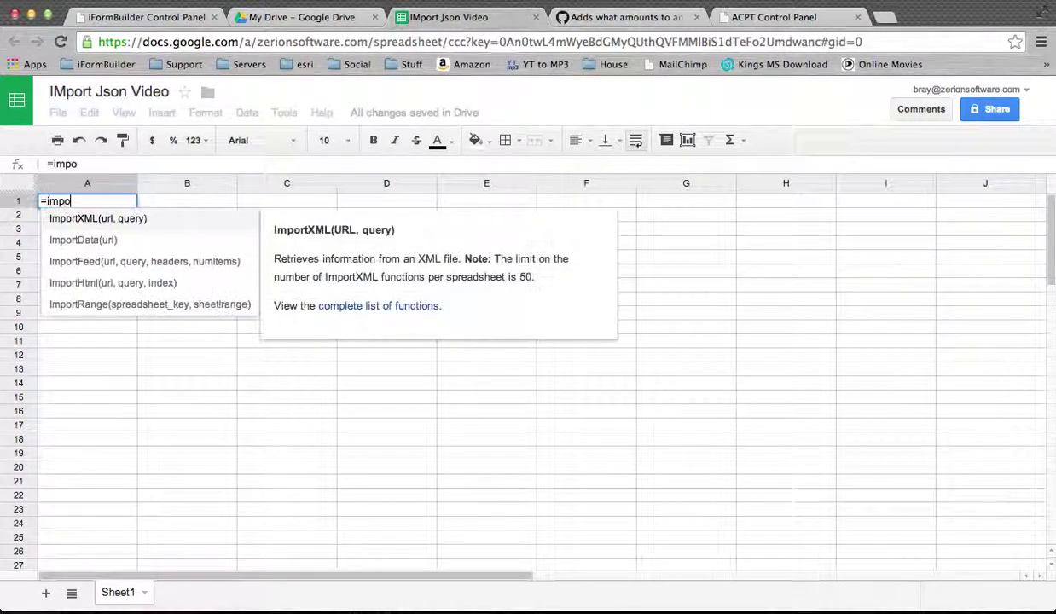
{"action": "type", "text": "rtJSON(\""}
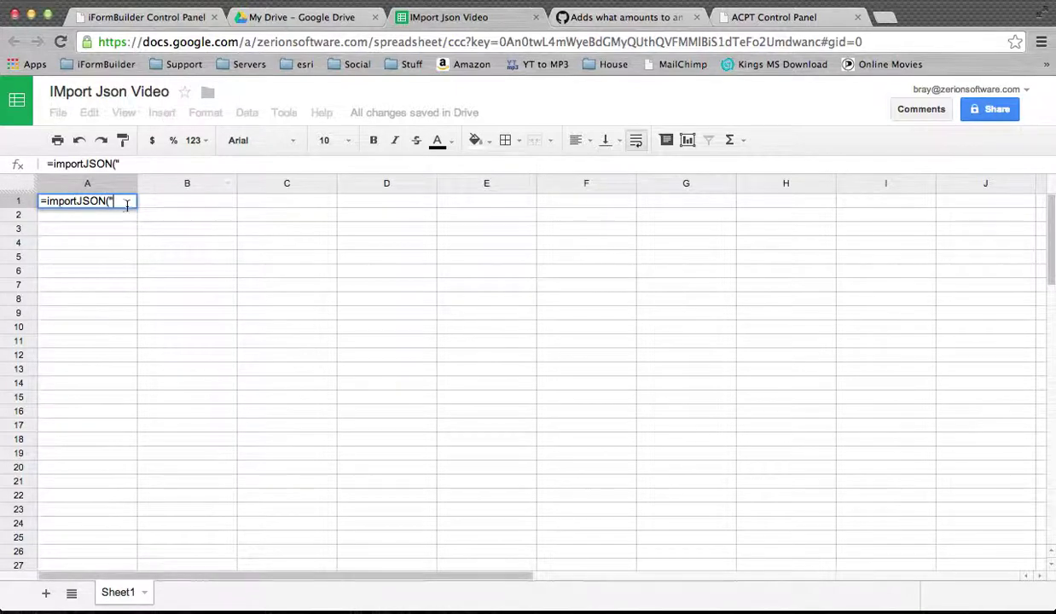
Show the Building Inspection form's JSON feed URL in iFormBuilder and select the whole address.
{"action": "left_click", "coordinate": [150, 18]}
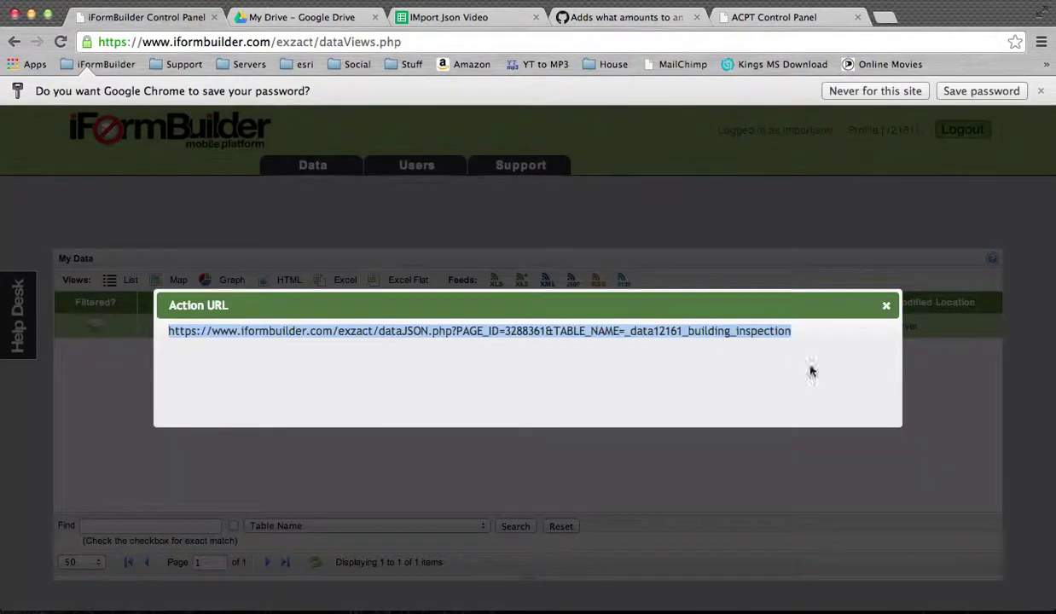
{"action": "left_click", "coordinate": [890, 304]}
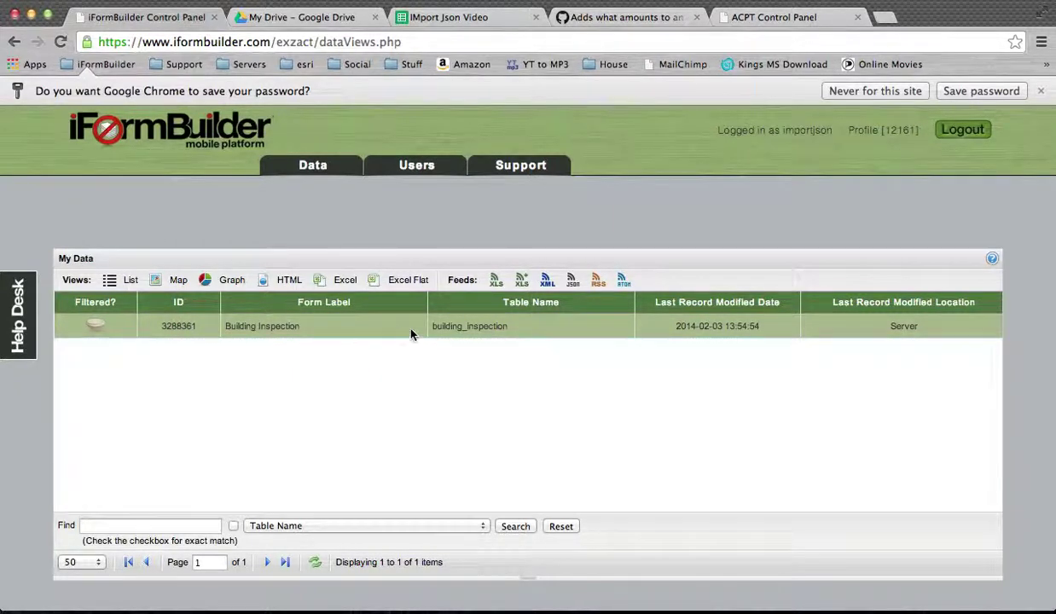
{"action": "left_click", "coordinate": [572, 283]}
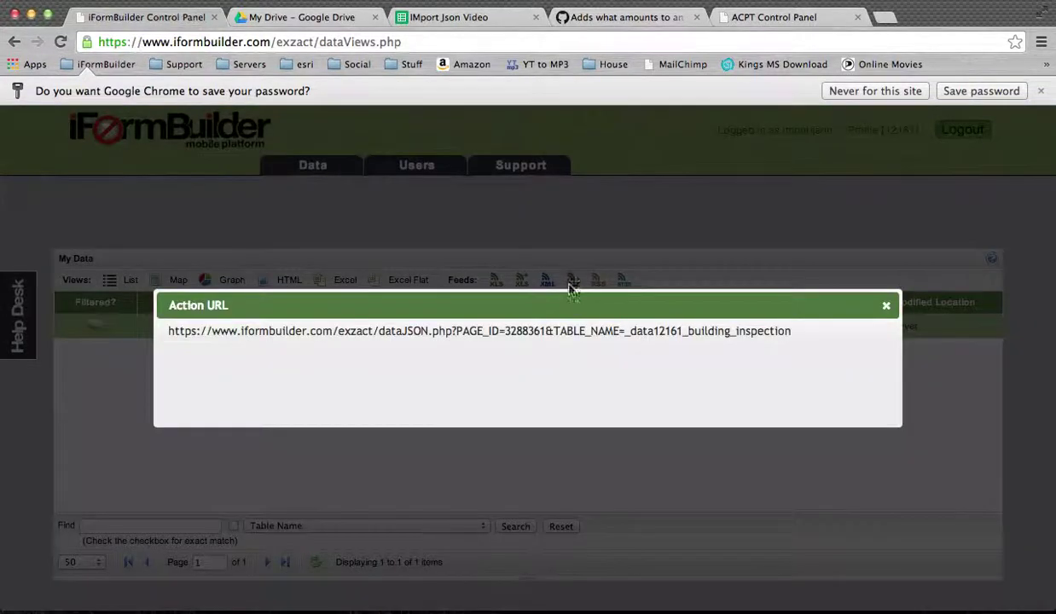
{"action": "left_click_drag", "start_coordinate": [795, 333], "coordinate": [168, 333]}
{"action": "key", "text": "super+c"}
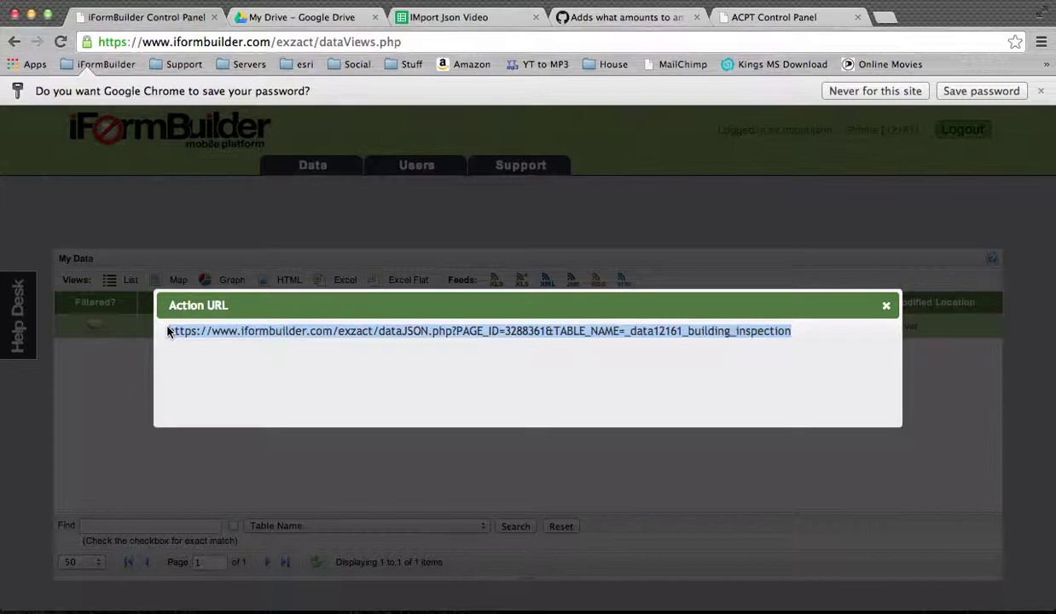
Paste the feed URL into A1's formula, append the username and password parameters, then ",,".
{"action": "left_click", "coordinate": [431, 17]}
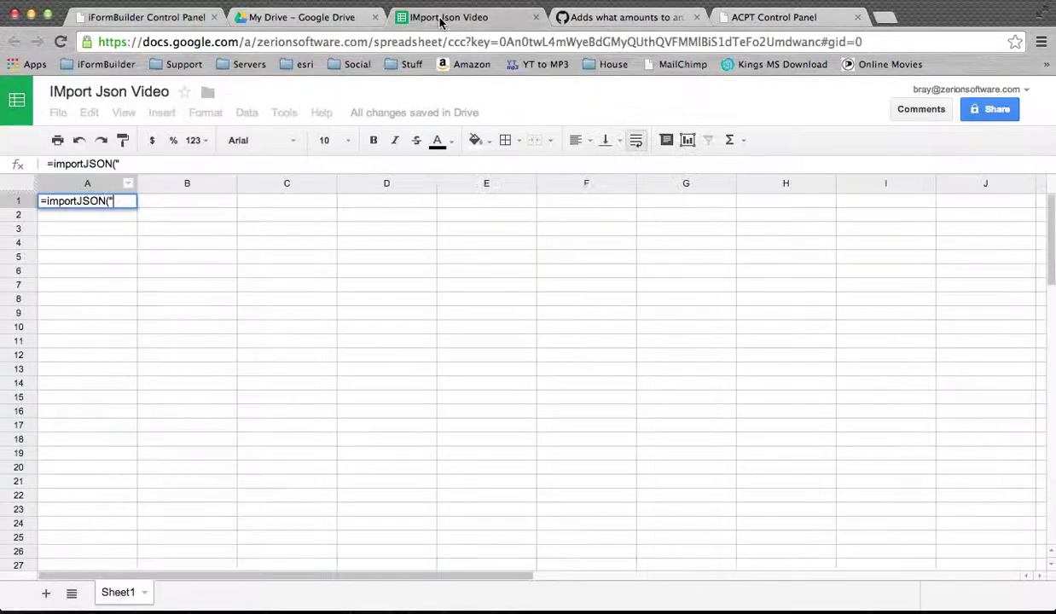
{"action": "key", "text": "super+v"}
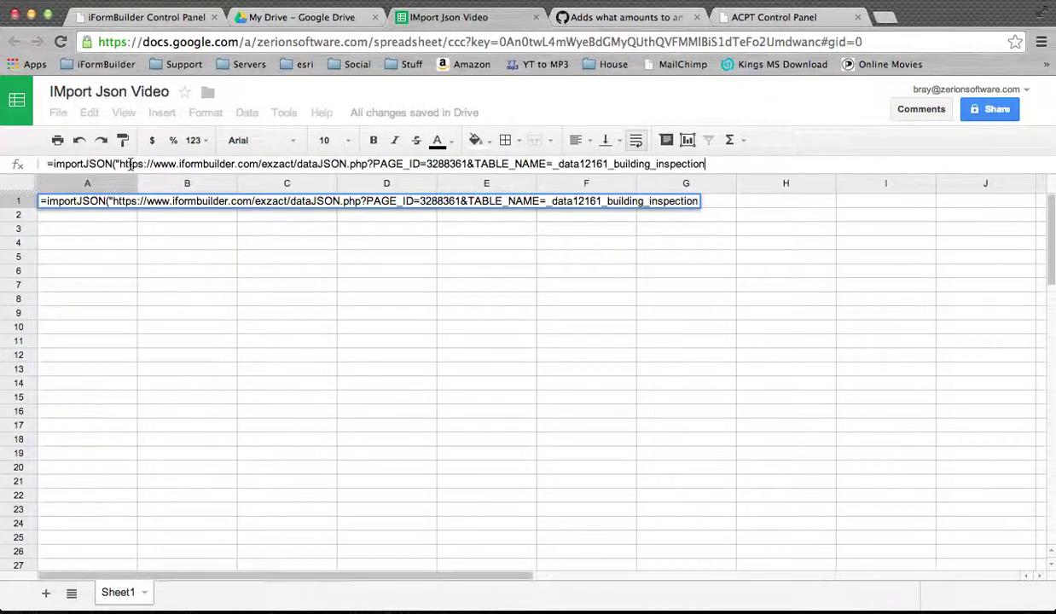
{"action": "type", "text": "&"}
{"action": "type", "text": "US"}
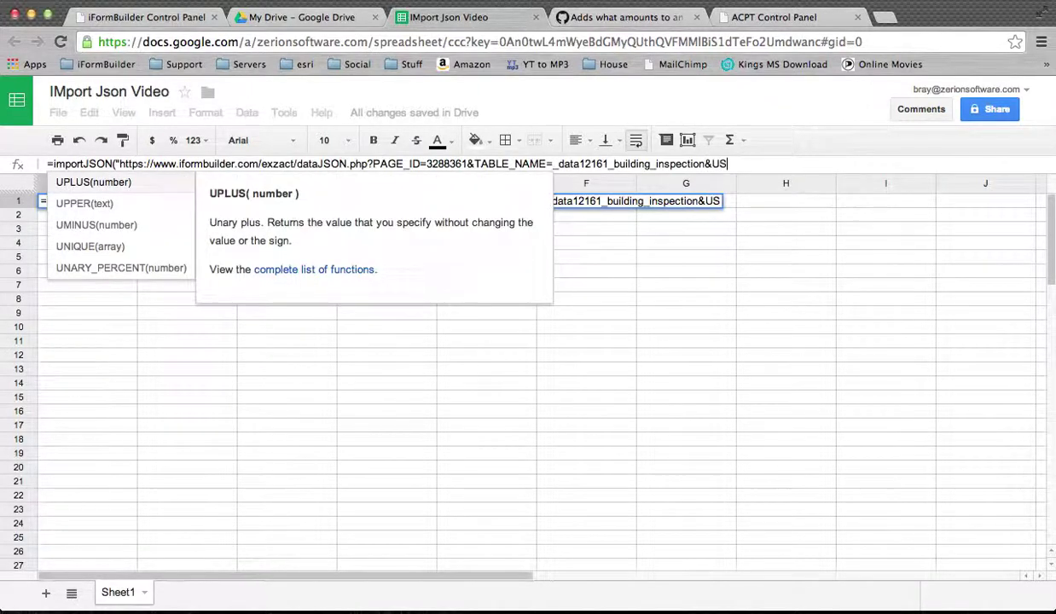
{"action": "type", "text": "ERNAME"}
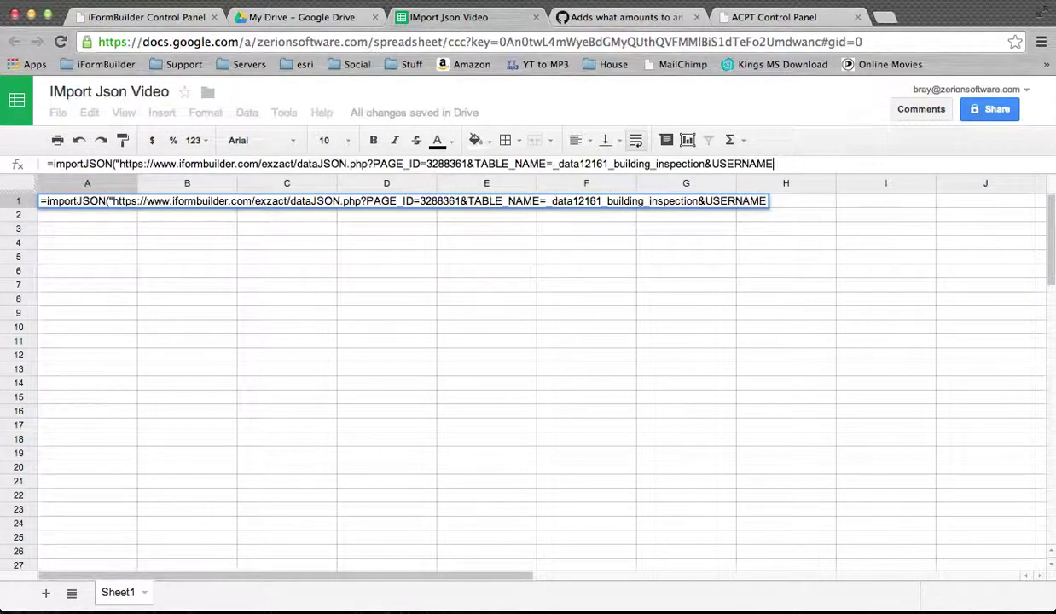
{"action": "type", "text": "=importjs"}
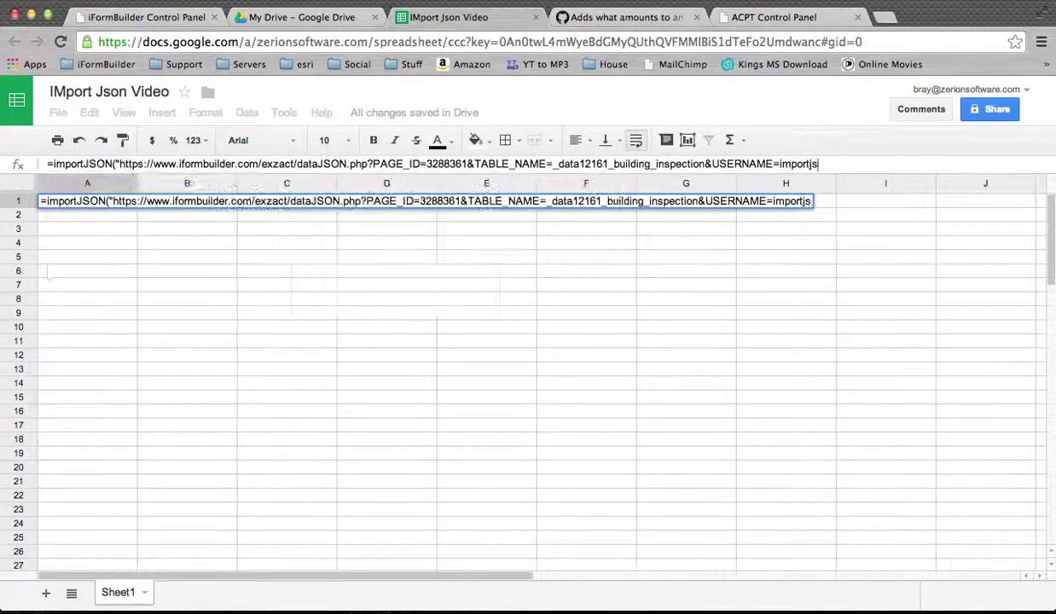
{"action": "type", "text": "on"}
{"action": "type", "text": "&PASS"}
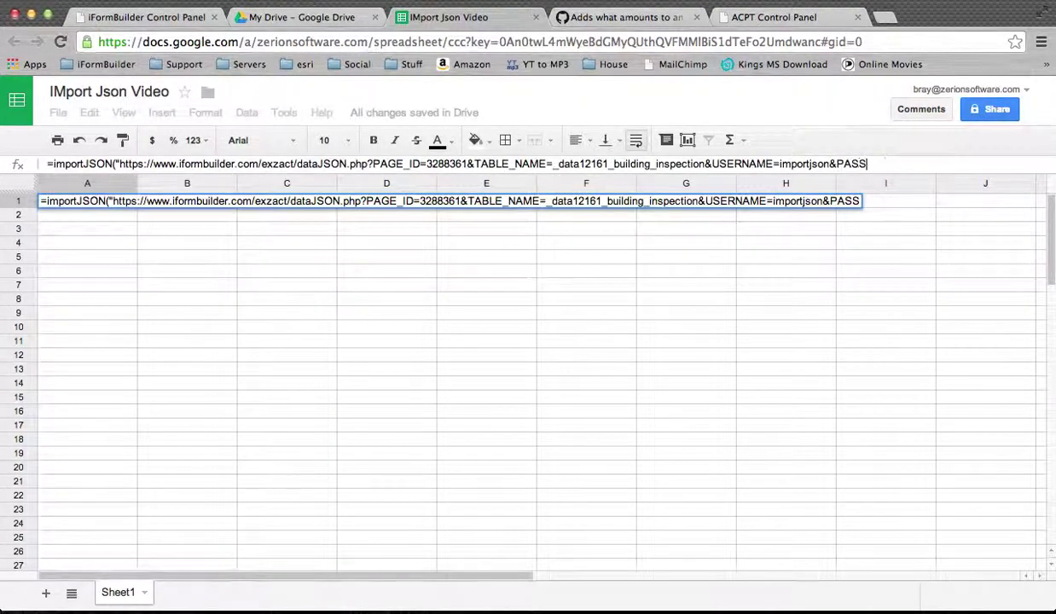
{"action": "type", "text": "WORD=importjson"}
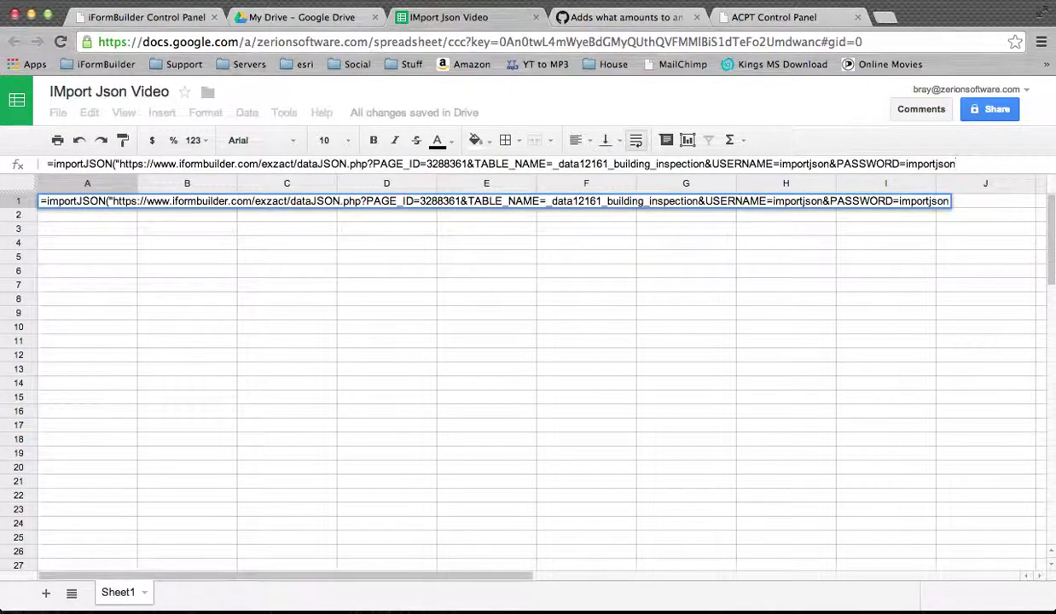
{"action": "type", "text": "\",,\""}
Add _data12161_building_inspection/record" as the formula's closing third argument, reusing the copied table name.
{"action": "left_click", "coordinate": [705, 165]}
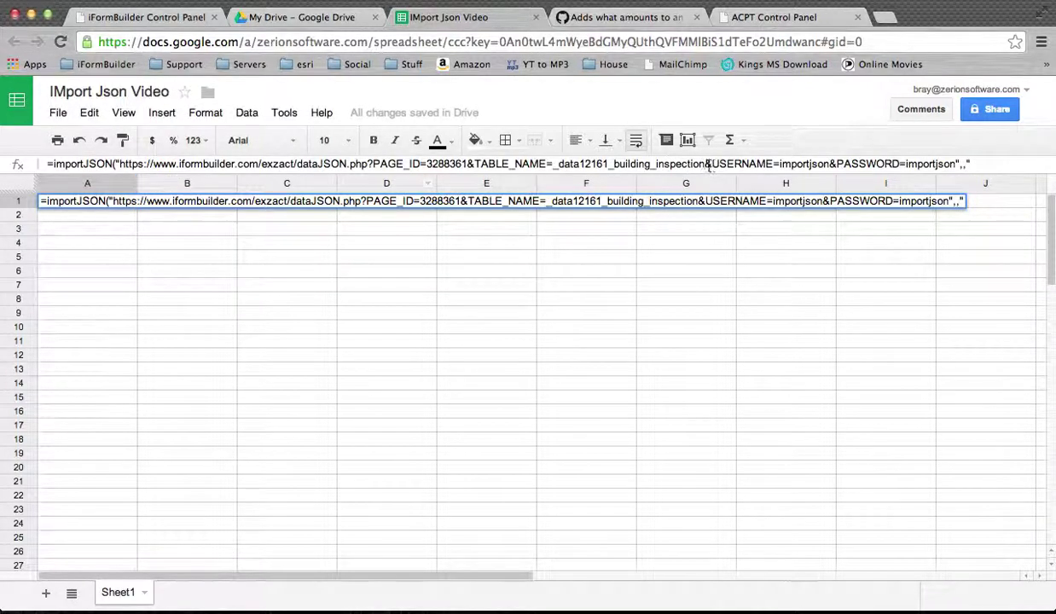
{"action": "left_click_drag", "start_coordinate": [704, 164], "coordinate": [554, 169]}
{"action": "key", "text": "ctrl+c"}
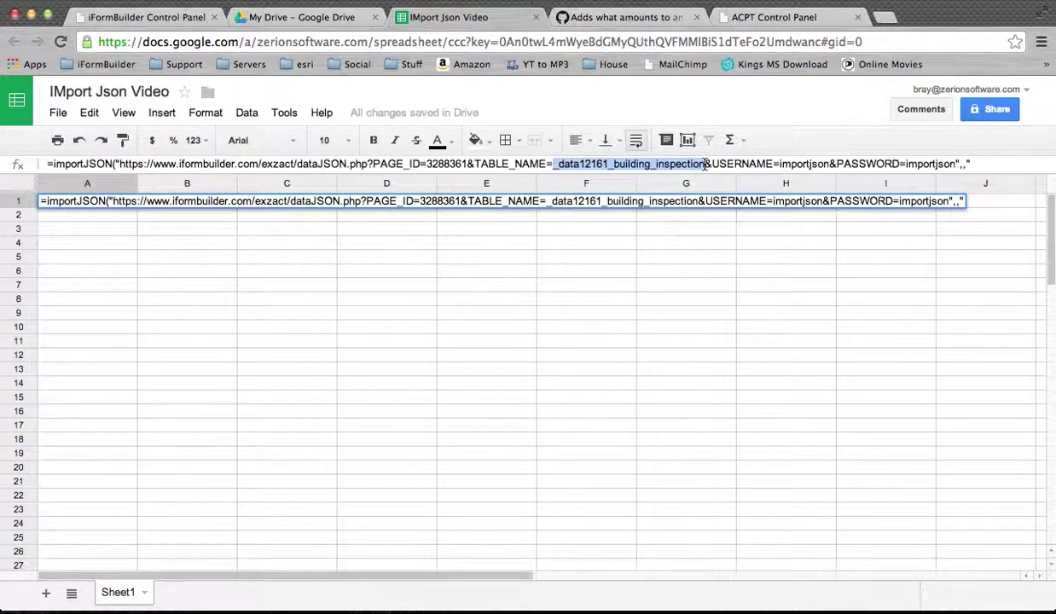
{"action": "left_click", "coordinate": [939, 164]}
{"action": "key", "text": "ctrl+v"}
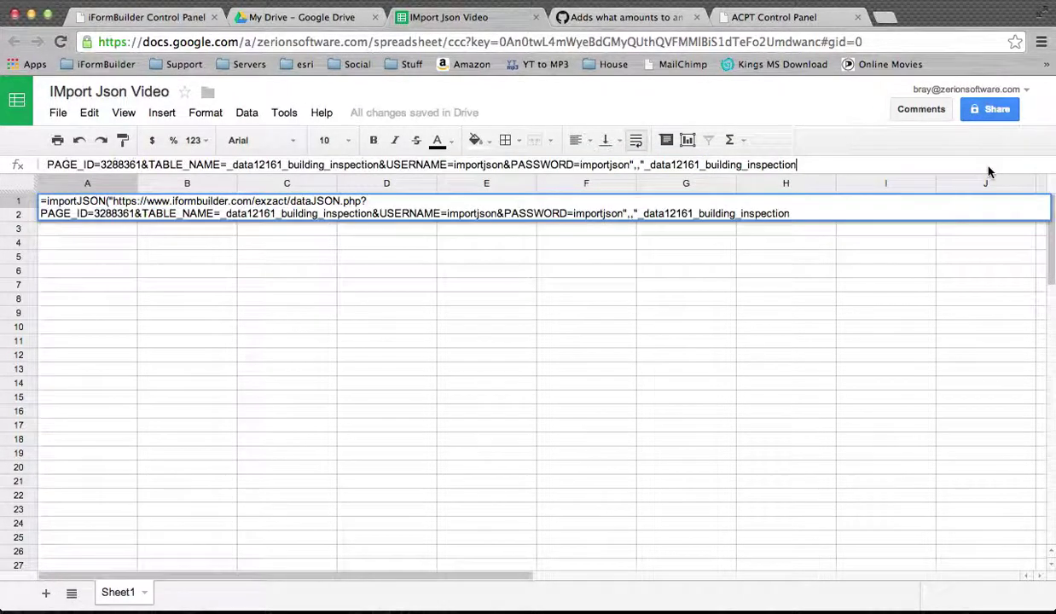
{"action": "type", "text": "/re"}
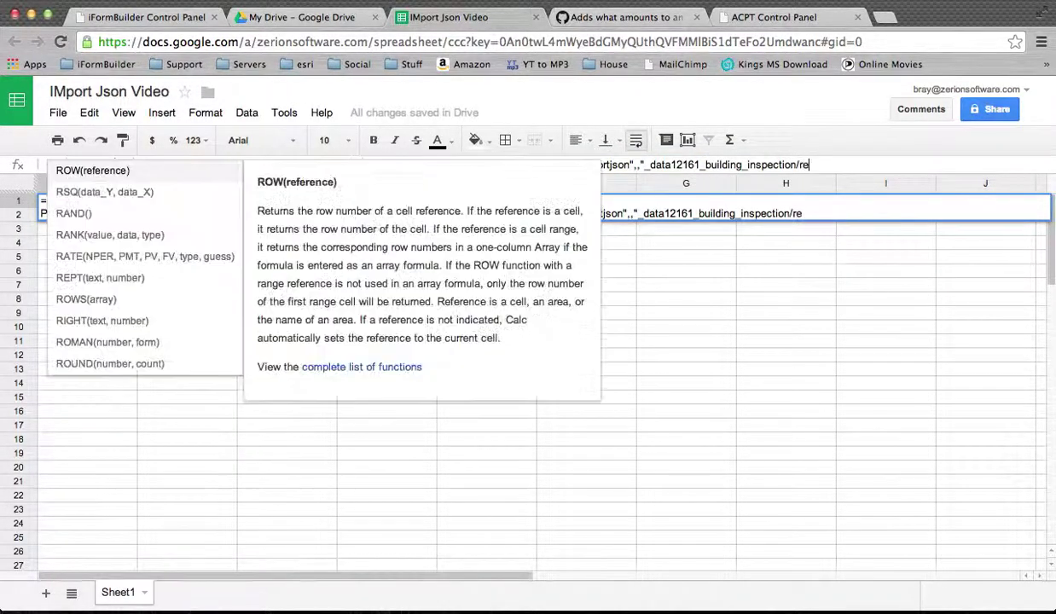
{"action": "type", "text": "cord\""}
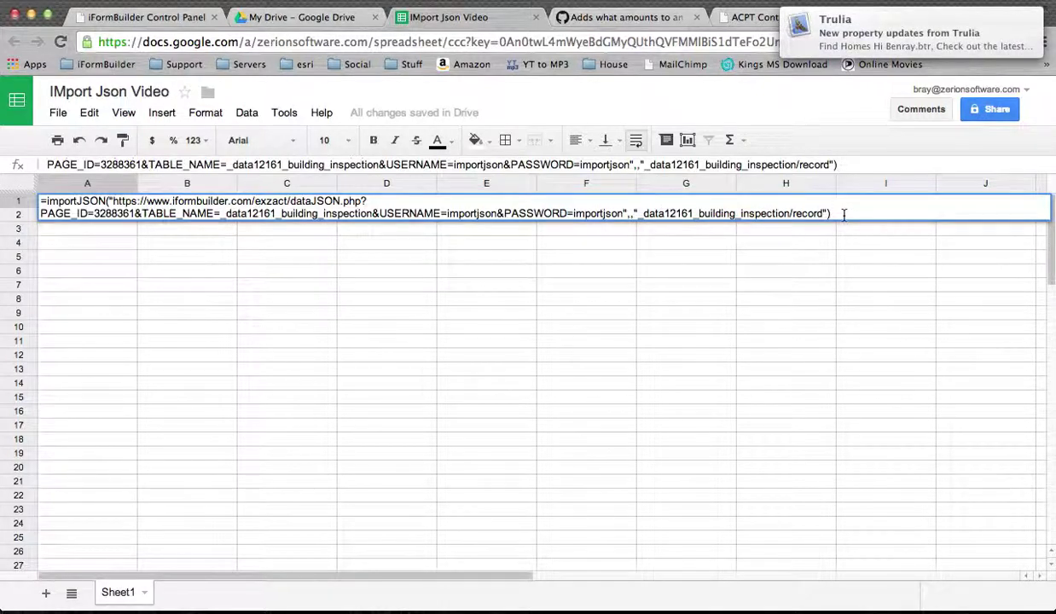
Commit the importJSON formula in A1 to import the building inspection records.
{"action": "key", "text": "Return"}
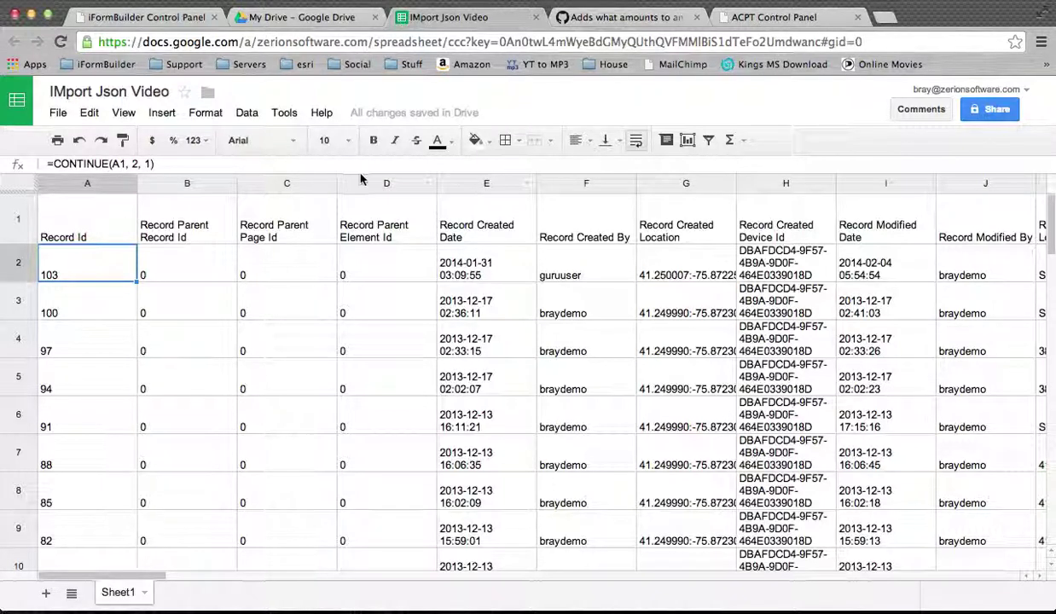
{"action": "scroll", "coordinate": [441, 214], "scroll_direction": "right", "scroll_amount": 1}
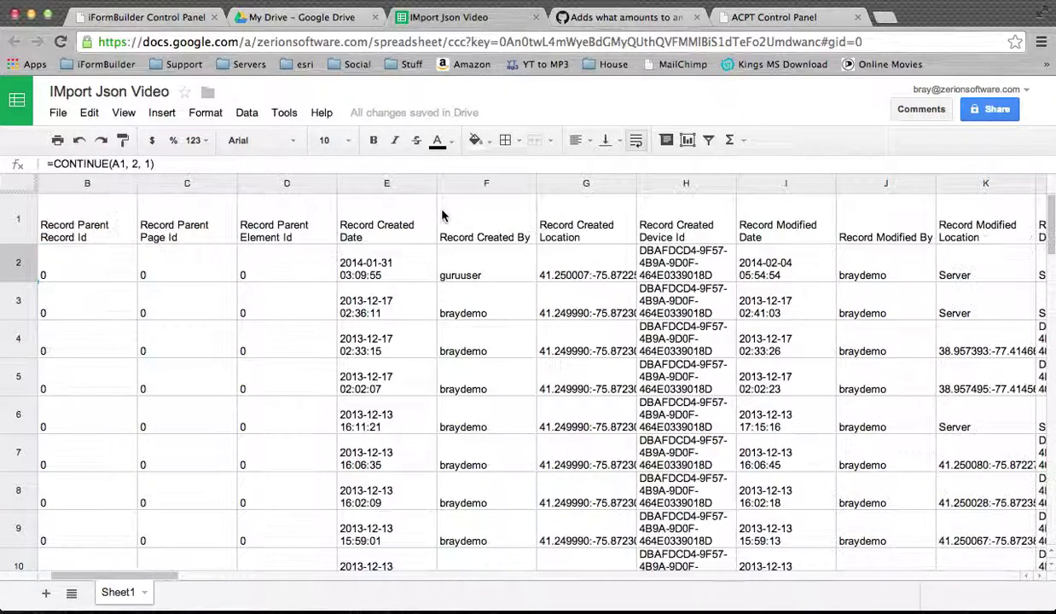
{"action": "scroll", "coordinate": [254, 243], "scroll_direction": "left", "scroll_amount": 1}
{"action": "scroll", "coordinate": [254, 243], "scroll_direction": "right", "scroll_amount": 6}
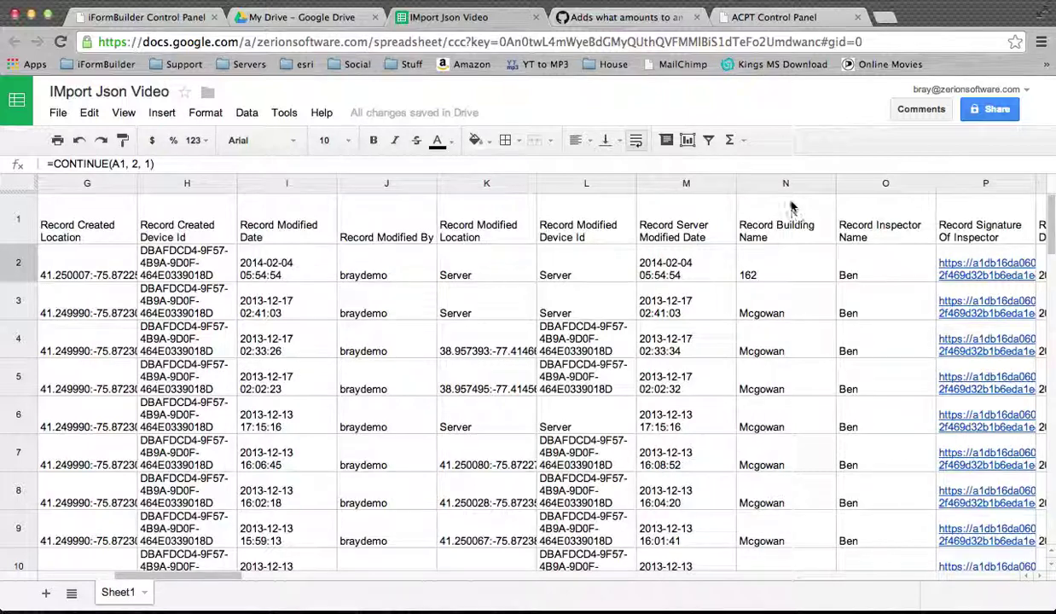
Check cells N2 and R2 and review the imported subform columns out to column BY.
{"action": "left_click", "coordinate": [759, 274]}
{"action": "scroll", "coordinate": [757, 275], "scroll_direction": "right", "scroll_amount": 4}
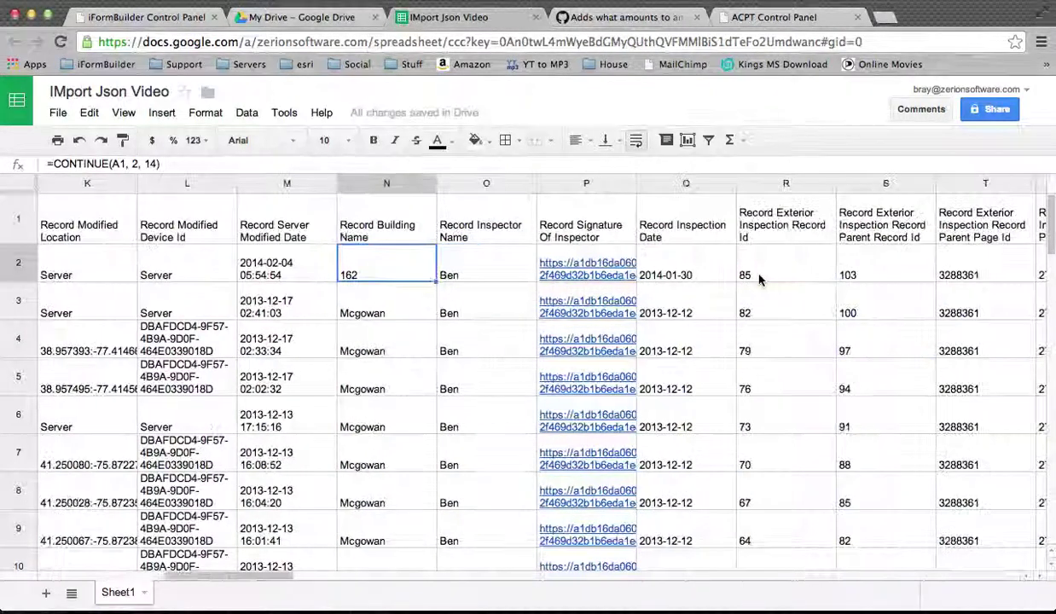
{"action": "scroll", "coordinate": [430, 268], "scroll_direction": "right", "scroll_amount": 2}
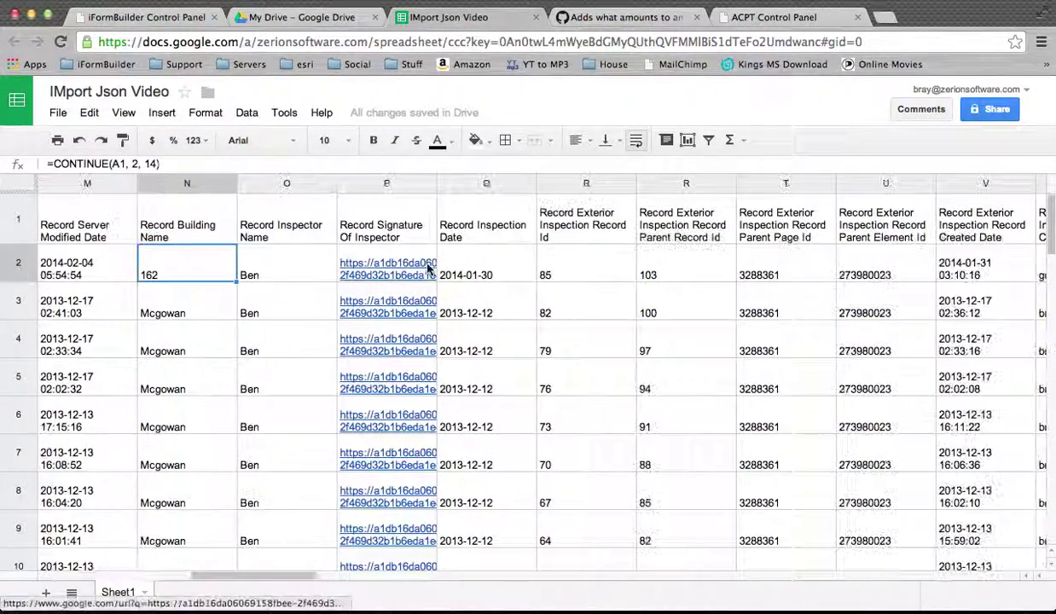
{"action": "left_click", "coordinate": [547, 261]}
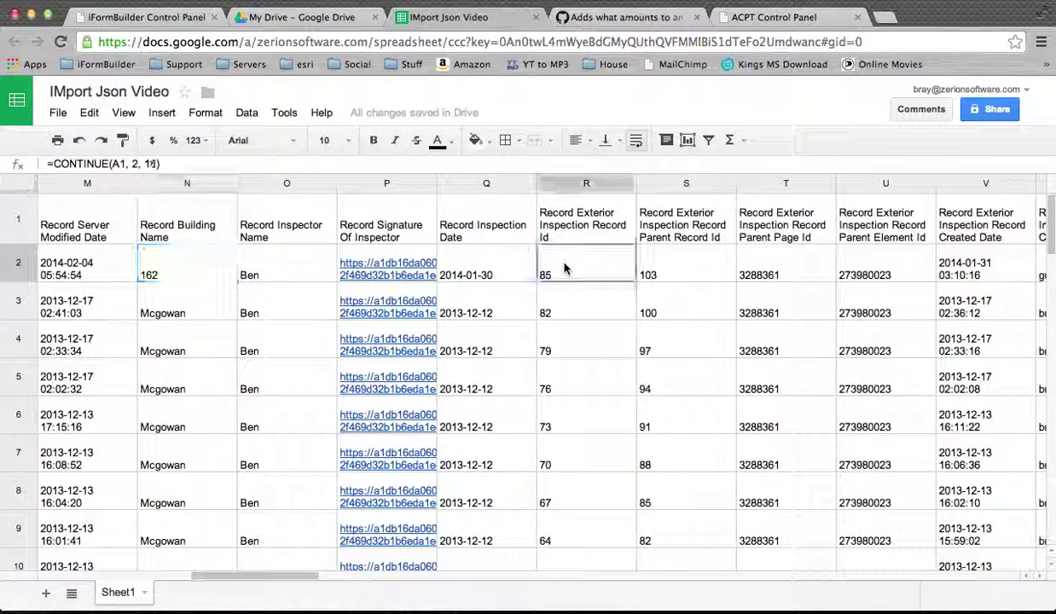
{"action": "scroll", "coordinate": [578, 271], "scroll_direction": "right", "scroll_amount": 8}
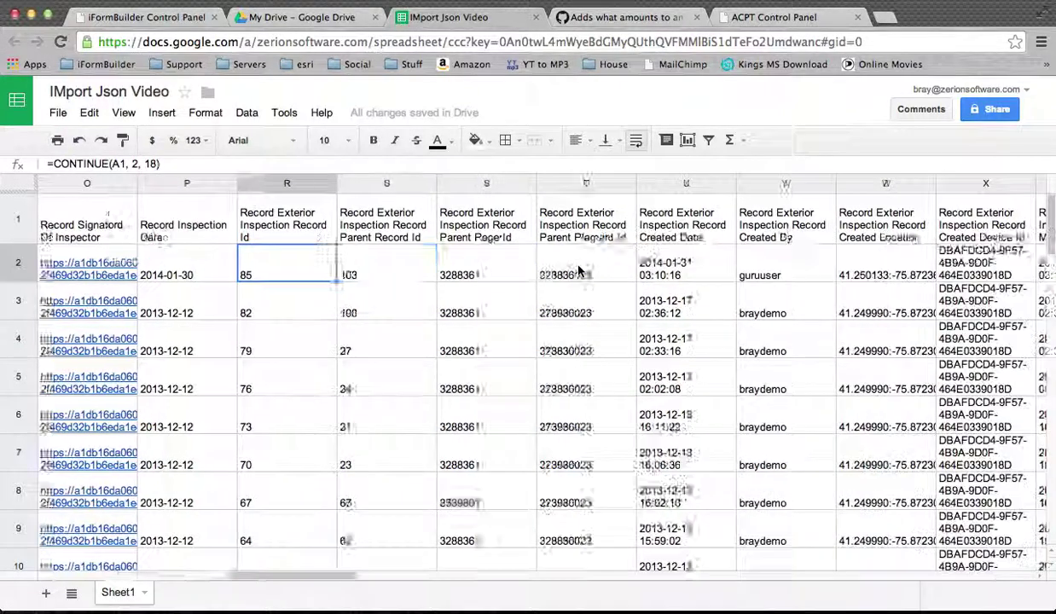
{"action": "scroll", "coordinate": [580, 271], "scroll_direction": "right", "scroll_amount": 3}
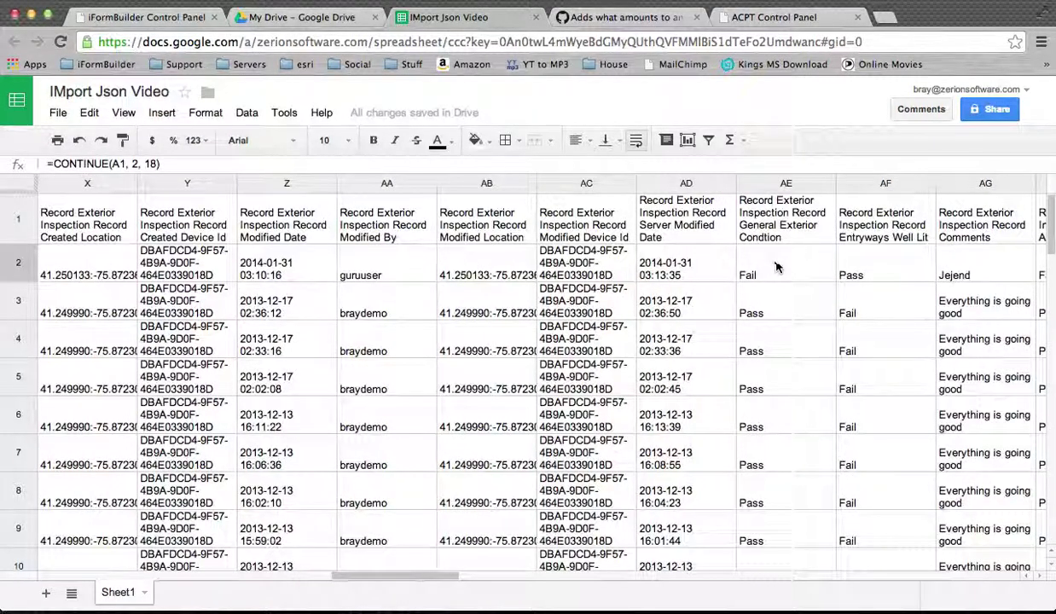
{"action": "scroll", "coordinate": [857, 267], "scroll_direction": "right", "scroll_amount": 8}
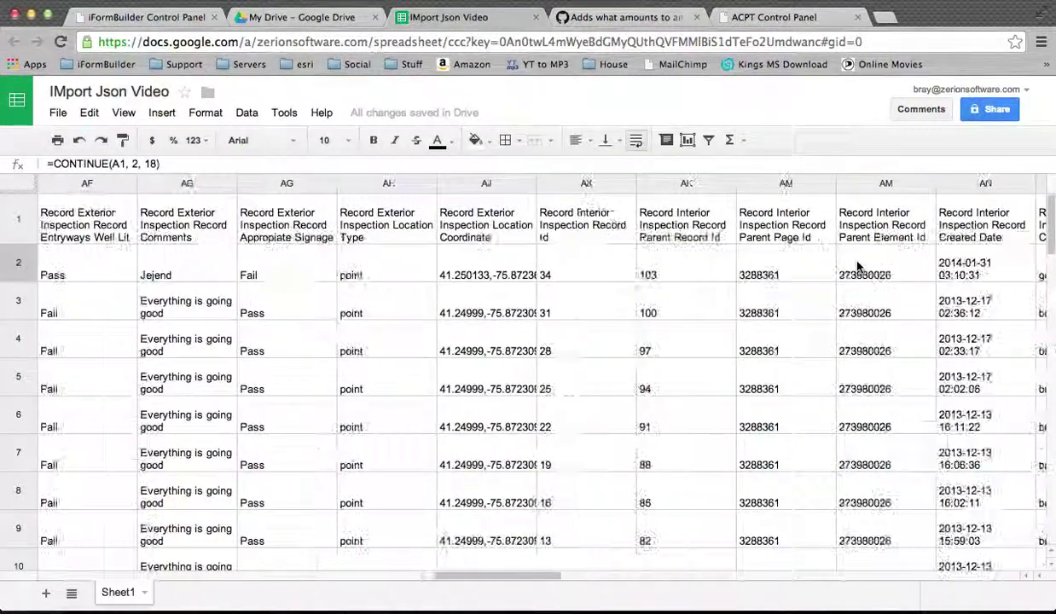
{"action": "scroll", "coordinate": [857, 267], "scroll_direction": "right", "scroll_amount": 20}
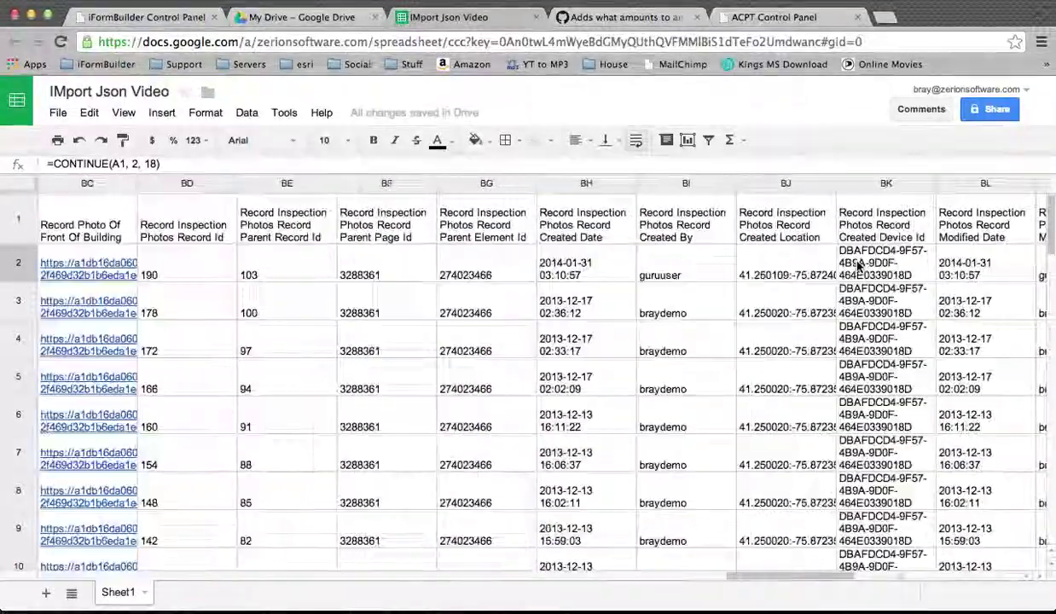
{"action": "scroll", "coordinate": [857, 267], "scroll_direction": "right", "scroll_amount": 13}
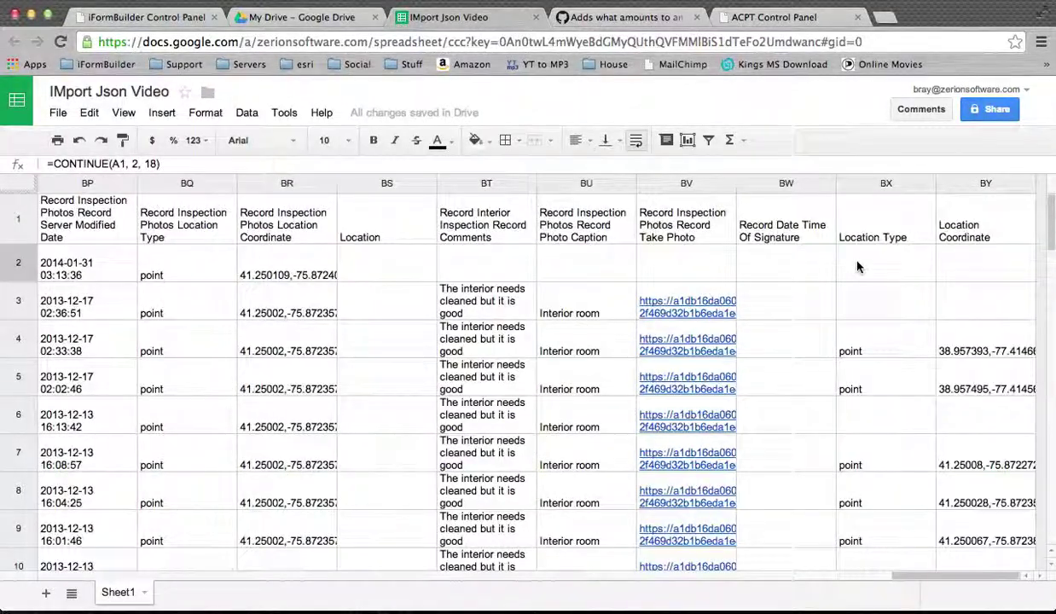
{"action": "scroll", "coordinate": [857, 267], "scroll_direction": "left", "scroll_amount": 20}
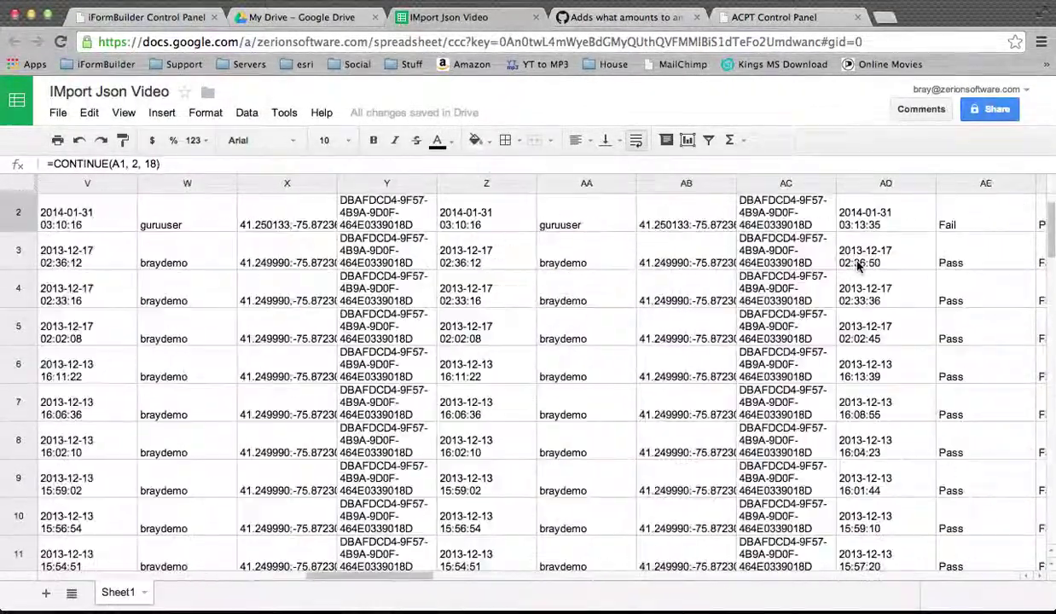
{"action": "scroll", "coordinate": [857, 262], "scroll_direction": "left", "scroll_amount": 20}
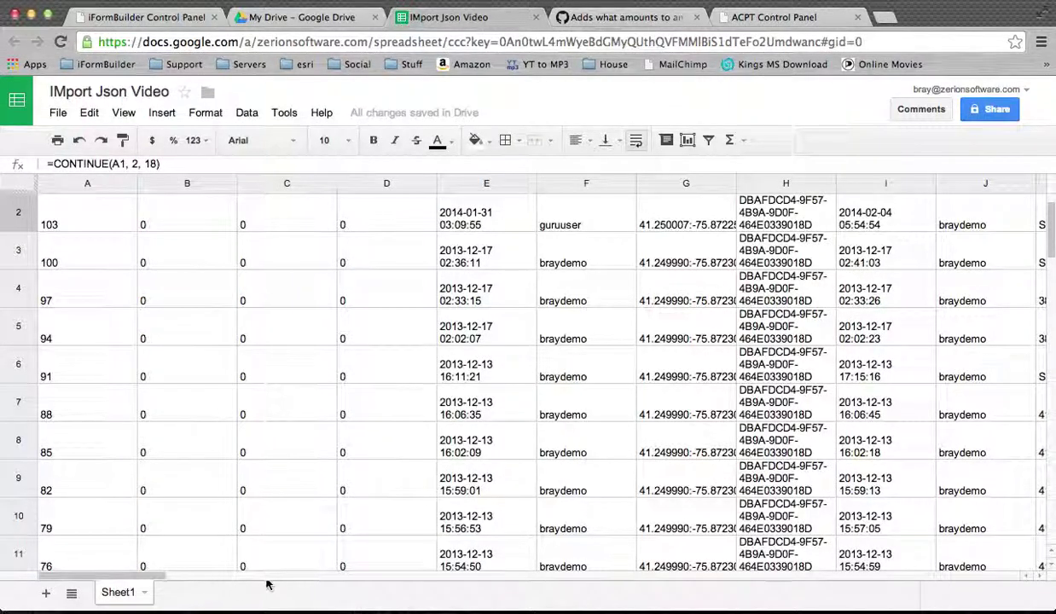
{"action": "scroll", "coordinate": [245, 453], "scroll_direction": "up", "scroll_amount": 1}
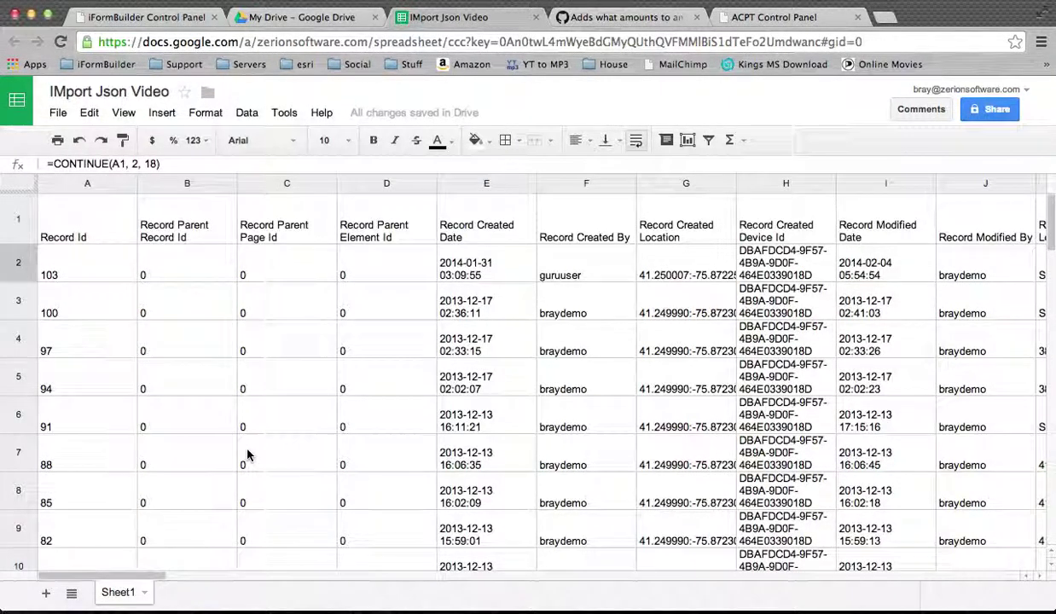